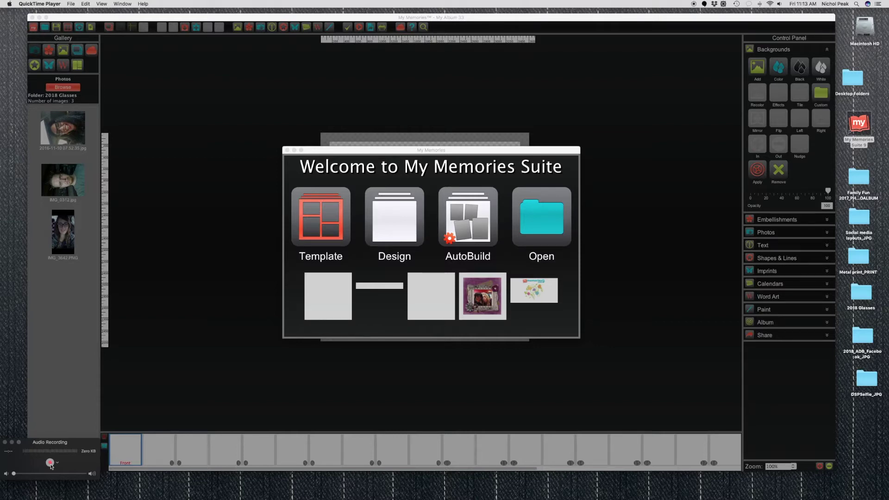
Step: Start the audio recording, switch to My Memories Suite, and begin a blank Design
click(50, 462)
click(240, 270)
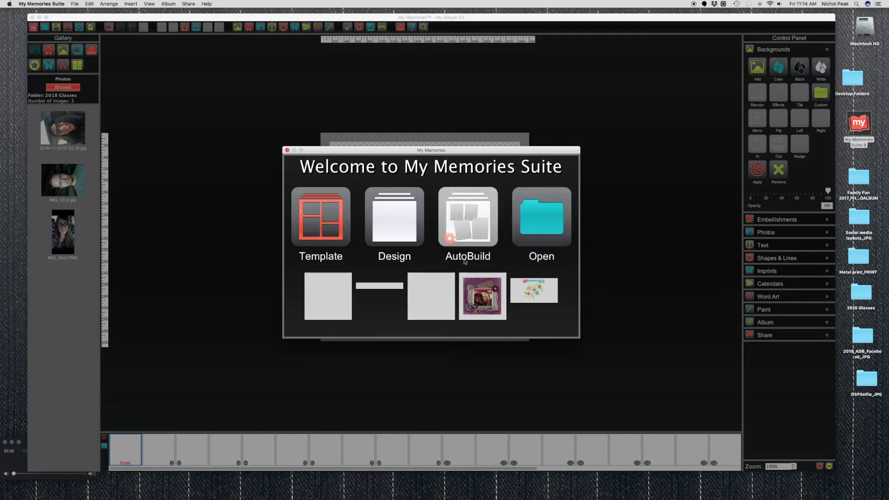
click(396, 219)
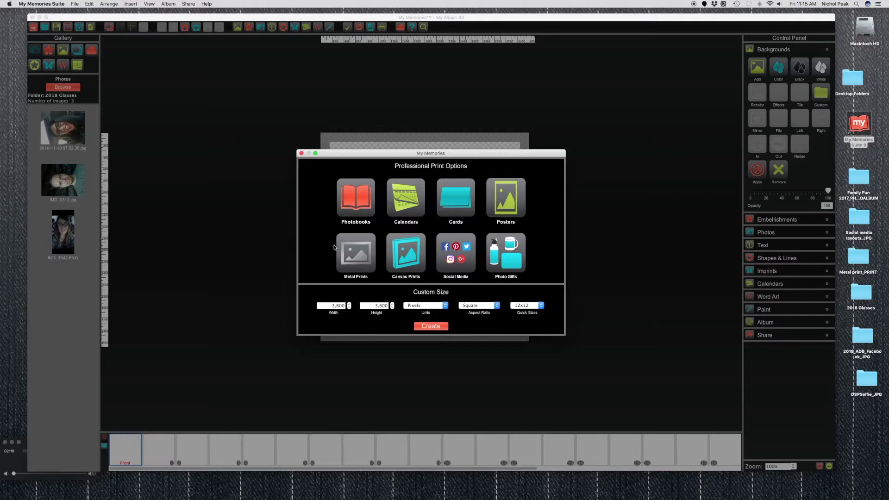
Step: Create a new 12" x 12" photobook, declining both prompts to save the previous album
click(355, 194)
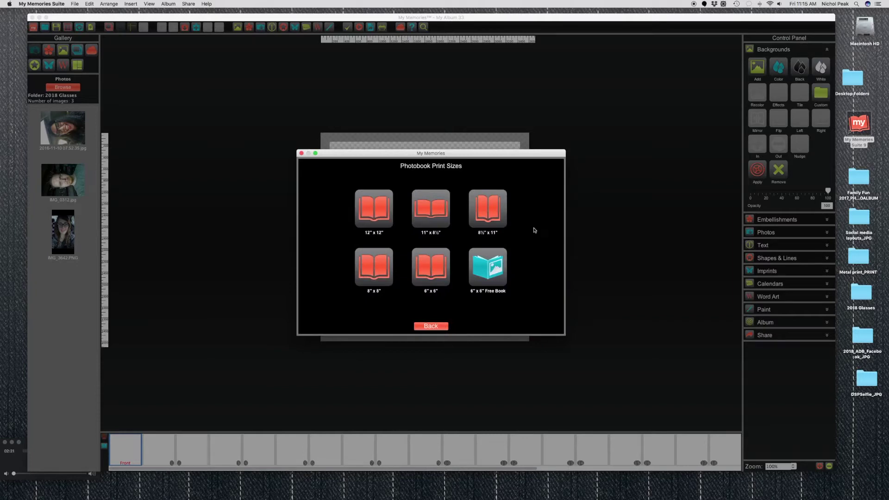
click(368, 209)
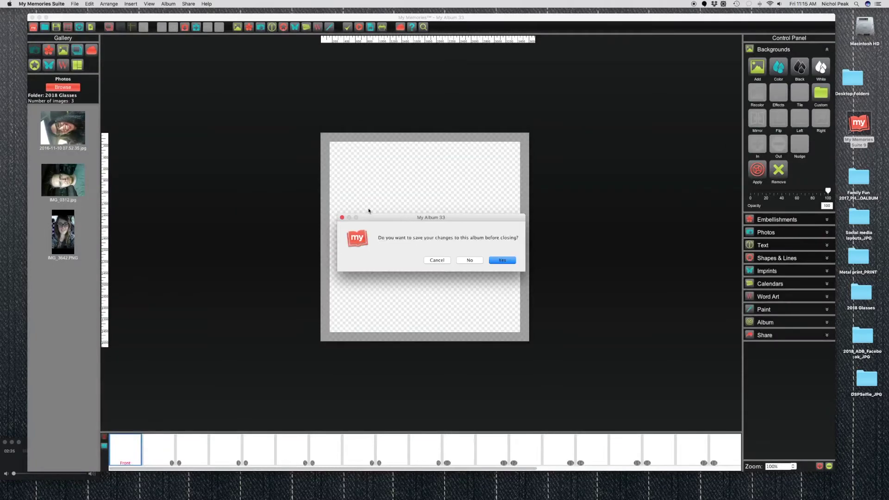
click(469, 261)
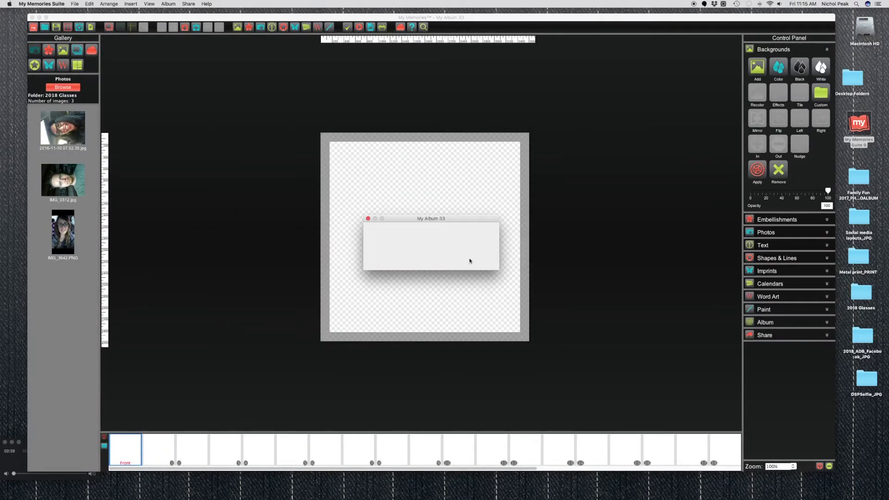
click(448, 259)
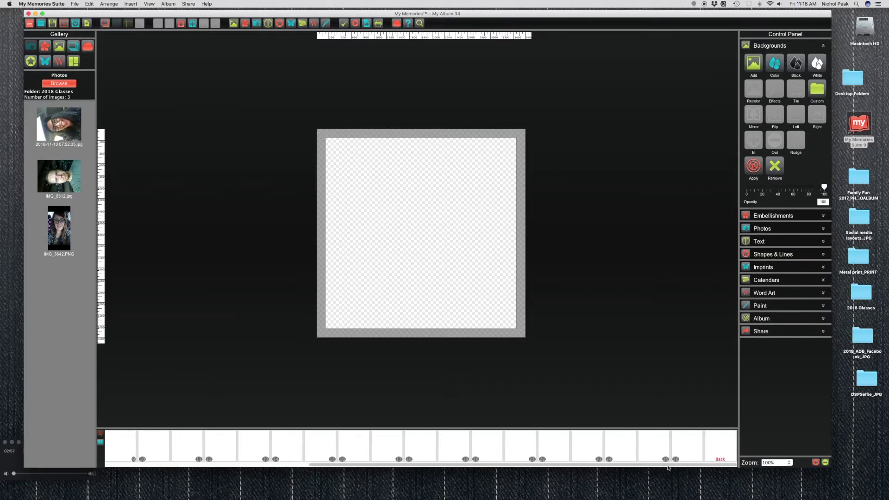
drag(671, 467, 416, 465)
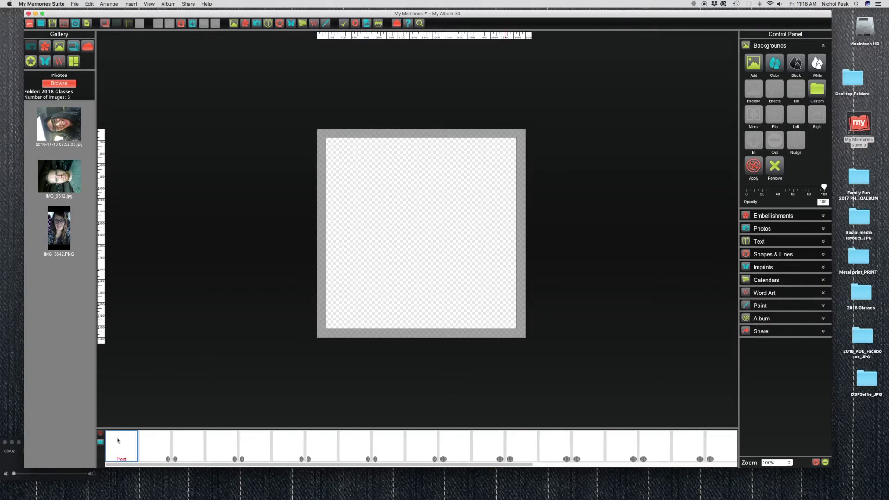
Step: Scroll the page strip and collapse the Backgrounds section in the side panel
drag(164, 465, 91, 470)
click(786, 46)
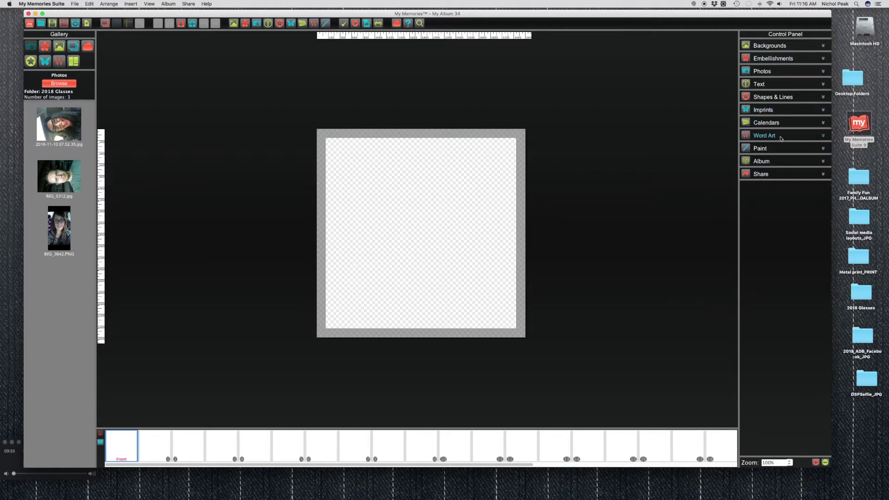
click(768, 163)
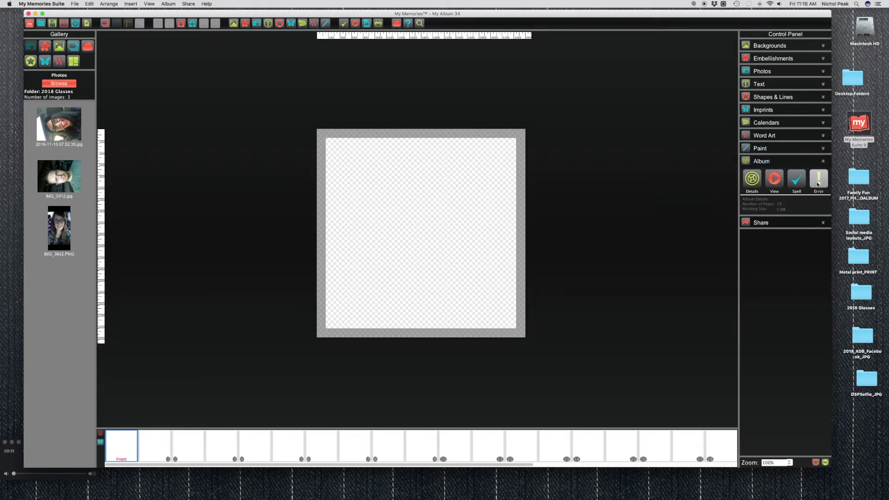
click(771, 163)
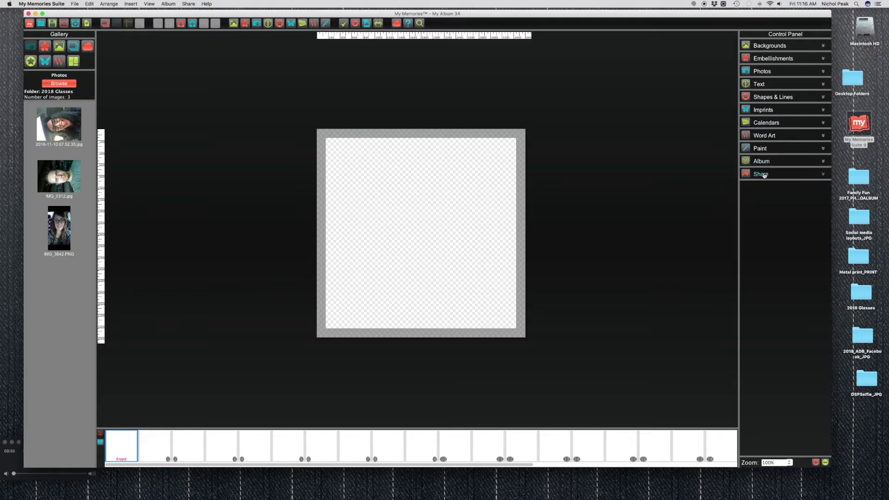
click(764, 175)
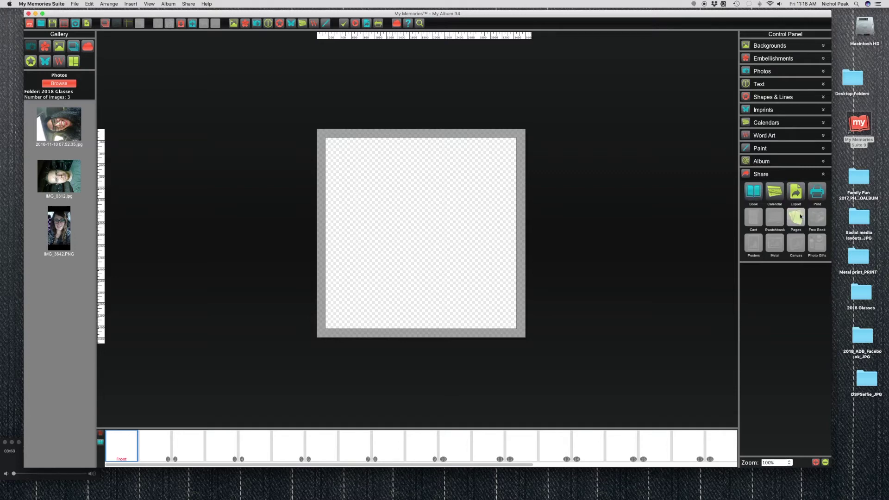
click(799, 173)
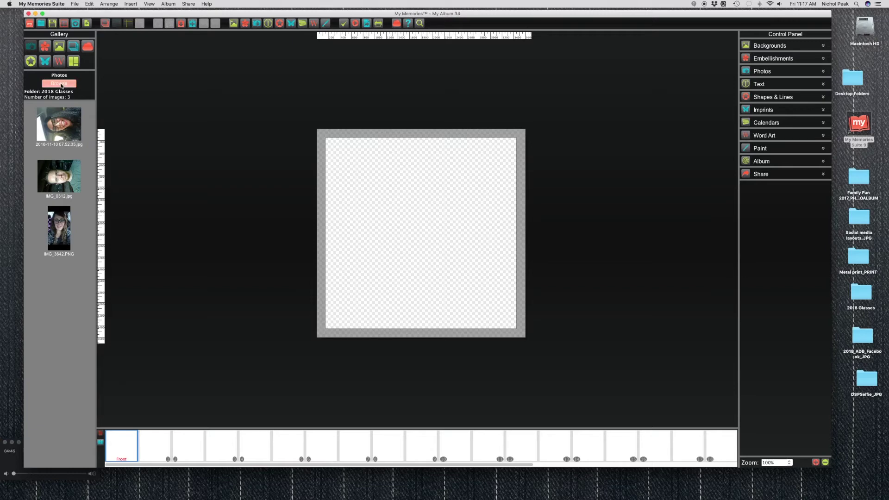
click(61, 85)
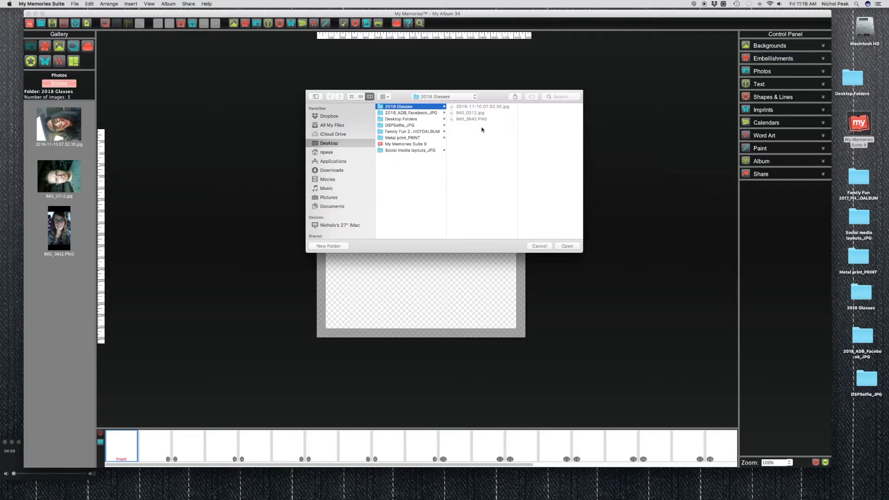
click(568, 248)
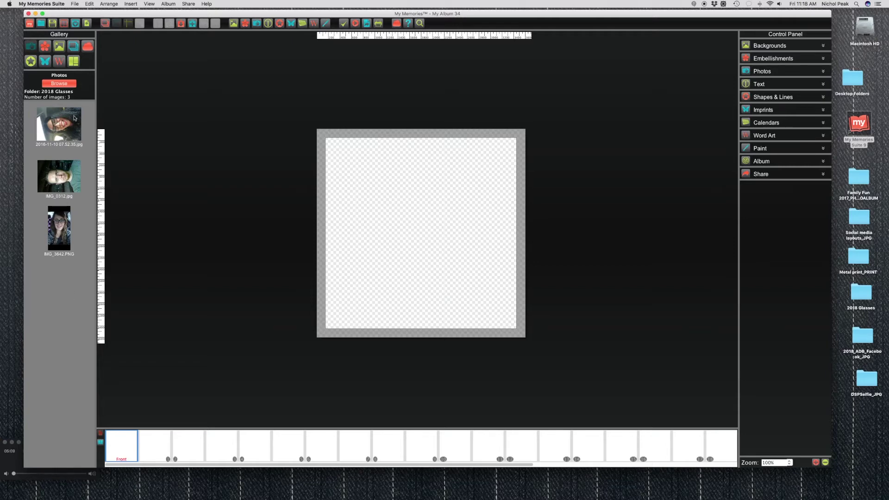
click(60, 47)
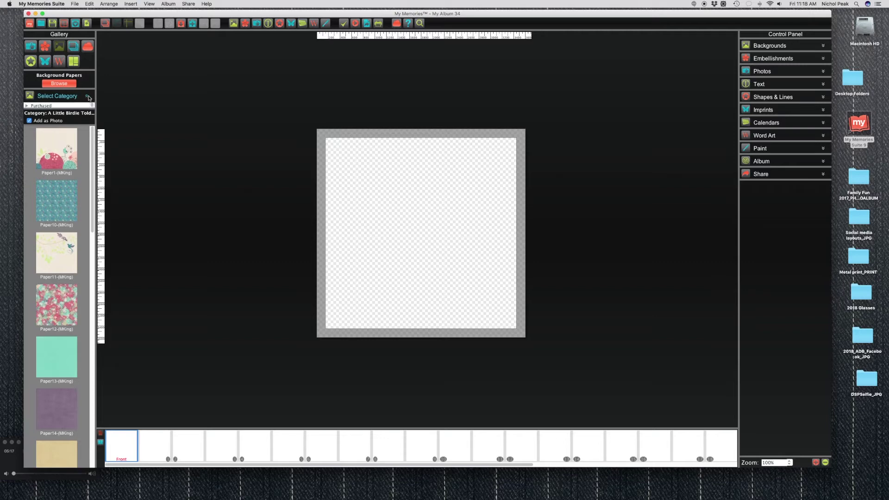
Step: Browse the Purchased paper categories (MM9 Sample, Everyday > A Little Birdie Told Me)
click(88, 96)
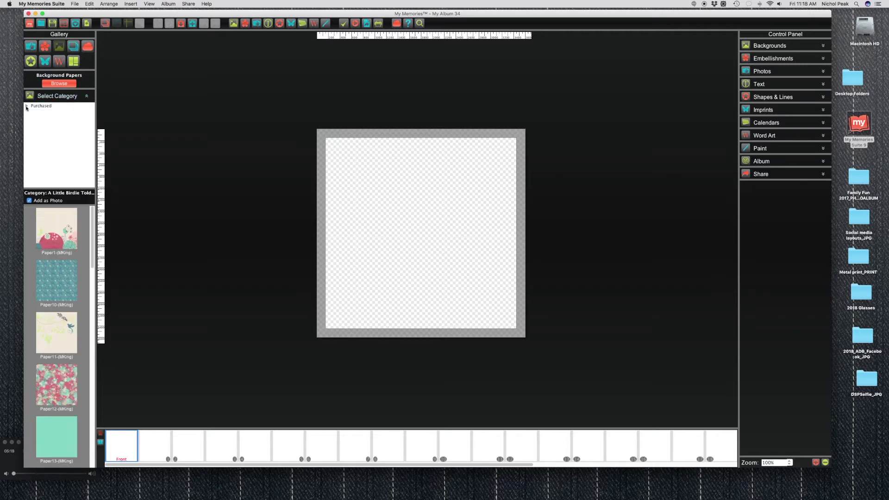
click(85, 97)
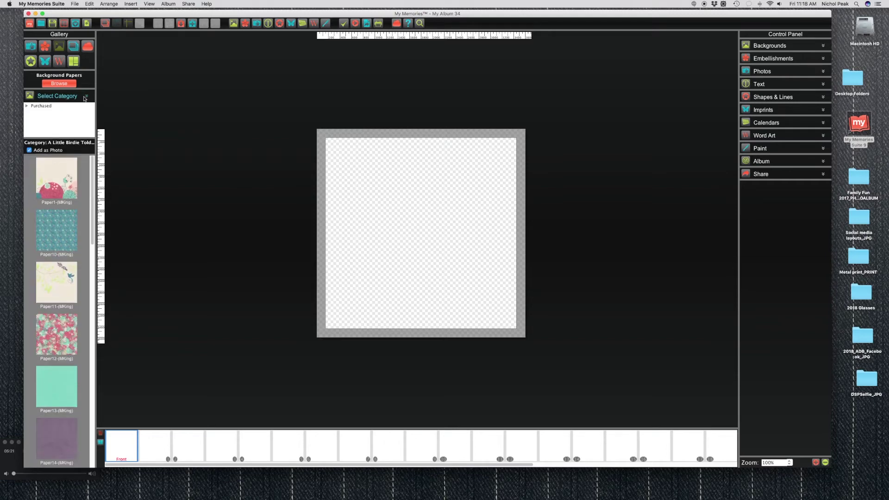
click(85, 96)
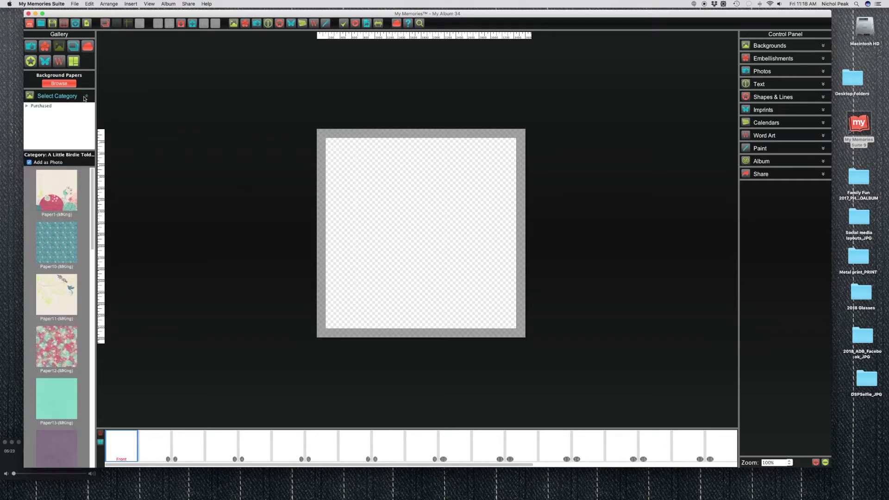
click(26, 106)
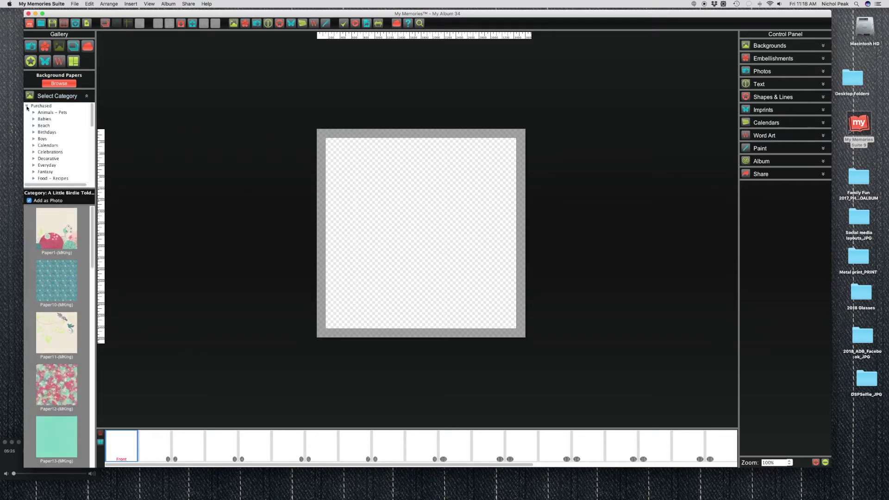
scroll(47, 128, down, 10)
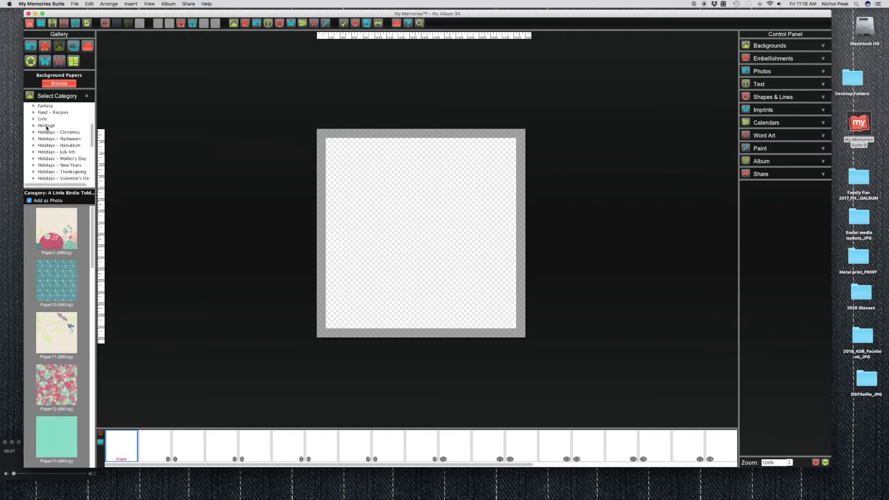
scroll(46, 127, down, 3)
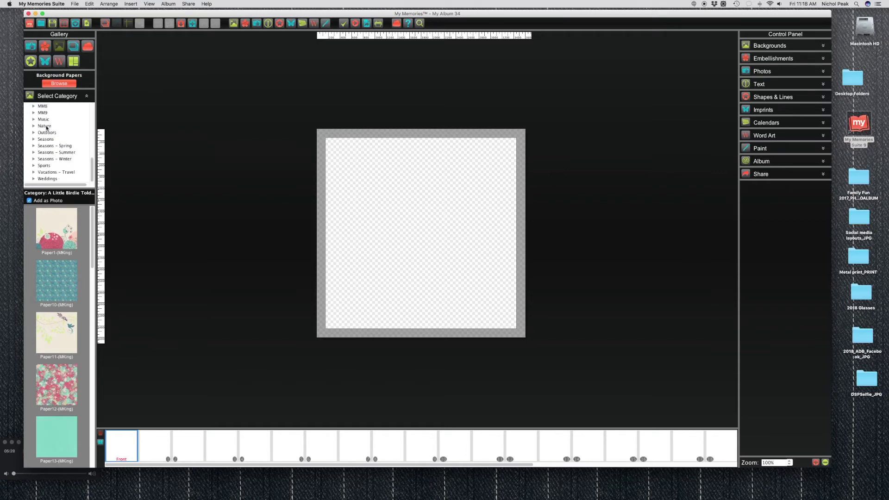
click(33, 113)
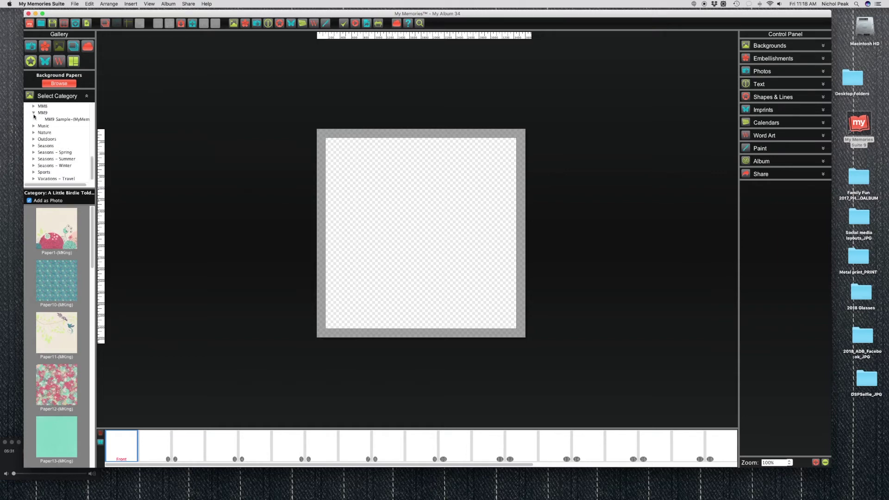
click(59, 120)
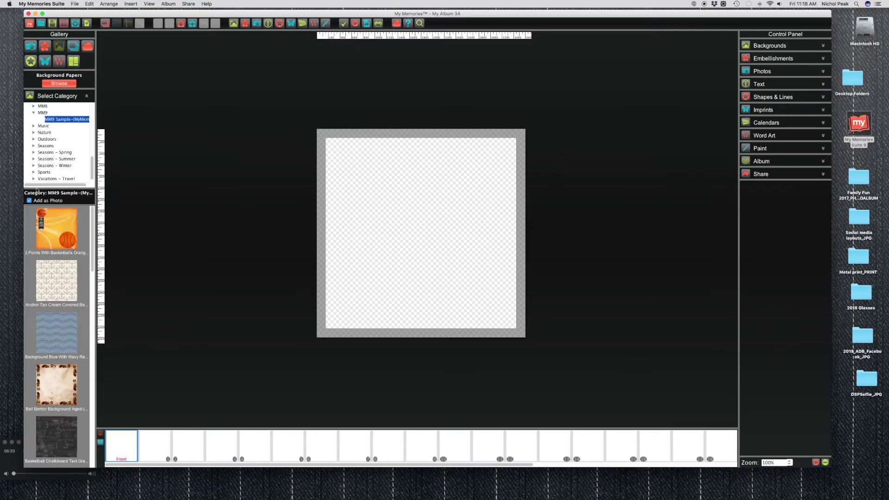
scroll(33, 131, up, 5)
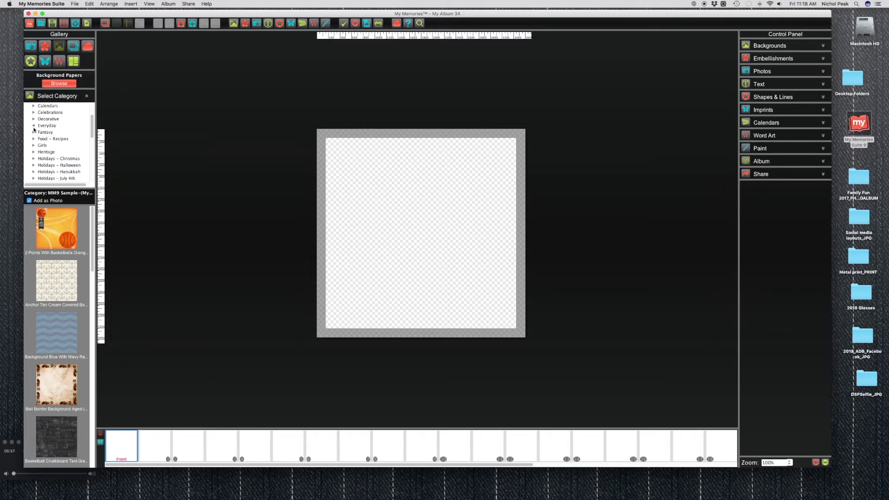
click(34, 126)
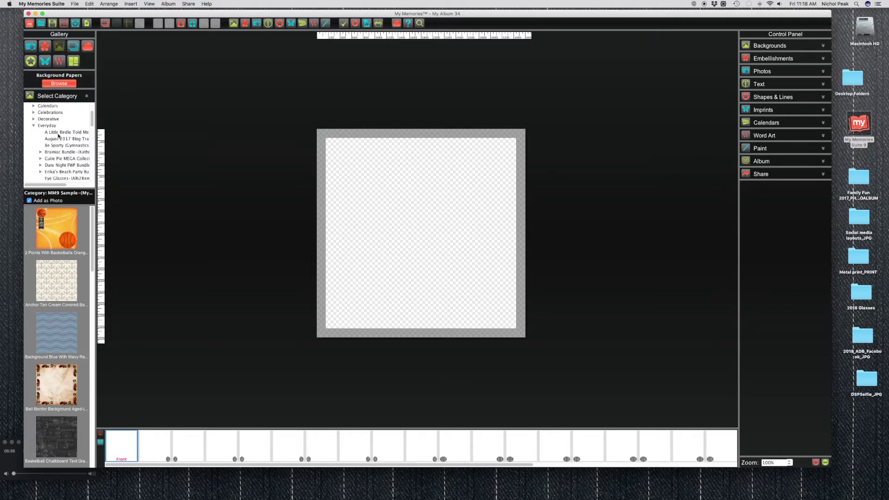
click(58, 133)
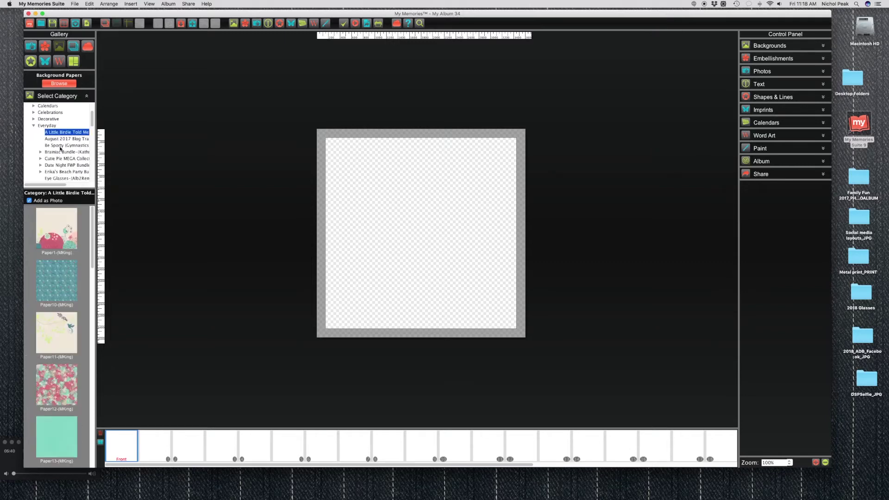
click(33, 126)
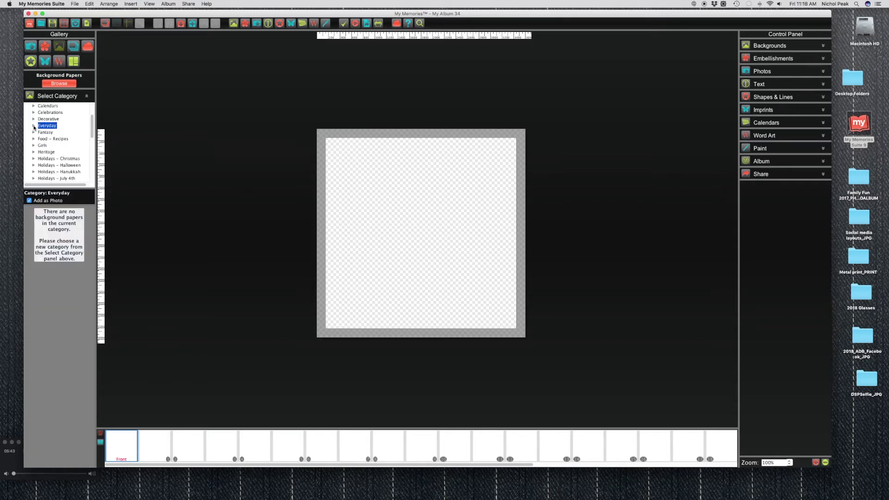
Step: Uncheck Add as Photo and apply the pink, green and teal Paper2 plaid as background
click(30, 200)
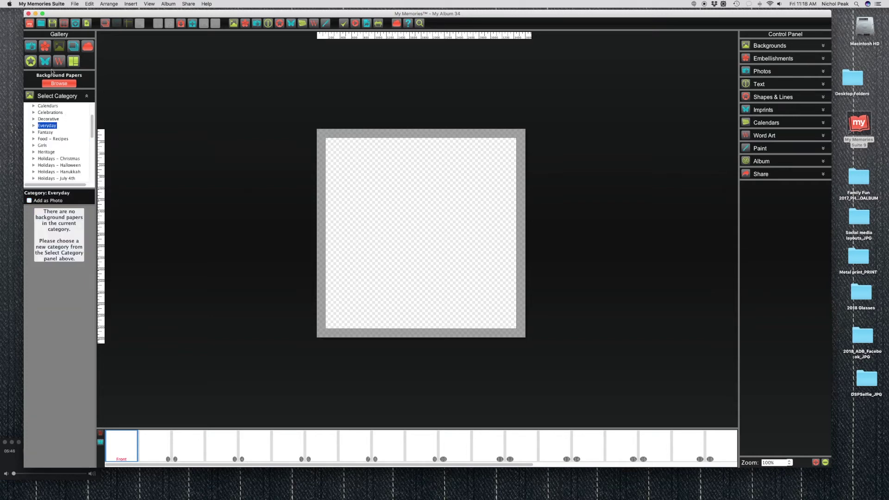
click(33, 125)
click(50, 132)
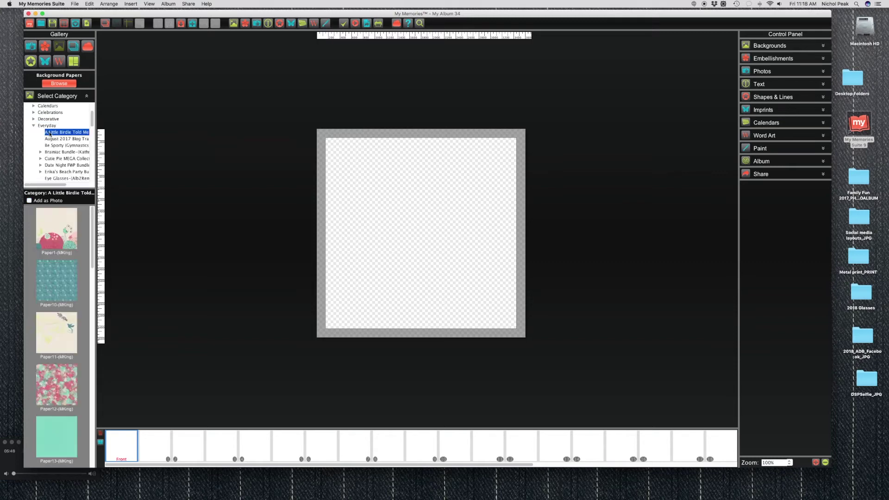
drag(92, 226, 436, 224)
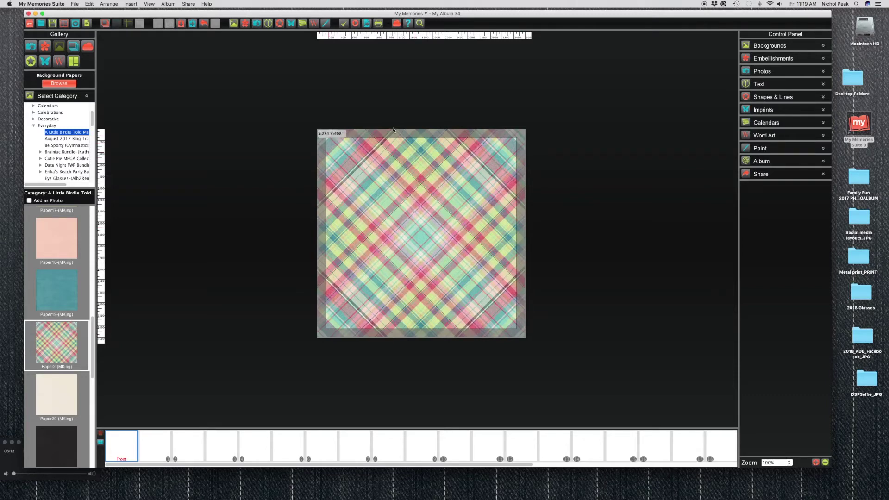
click(27, 47)
drag(67, 131, 379, 193)
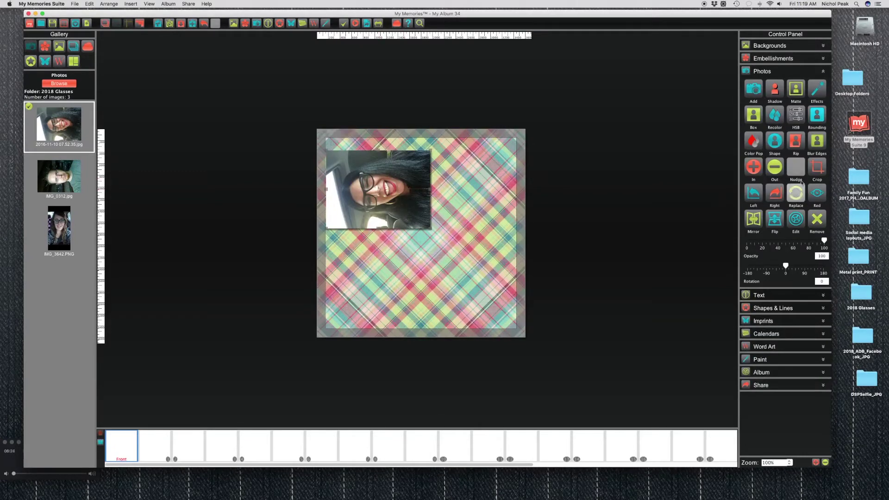
click(774, 193)
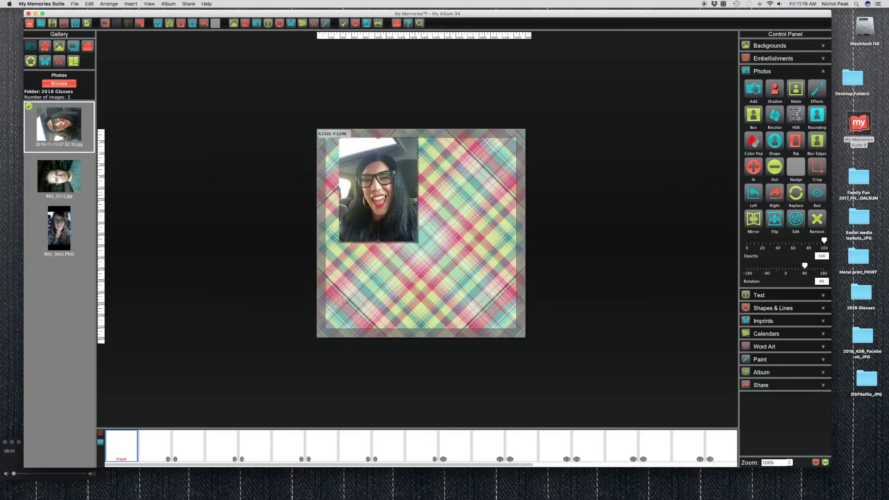
drag(385, 190, 383, 185)
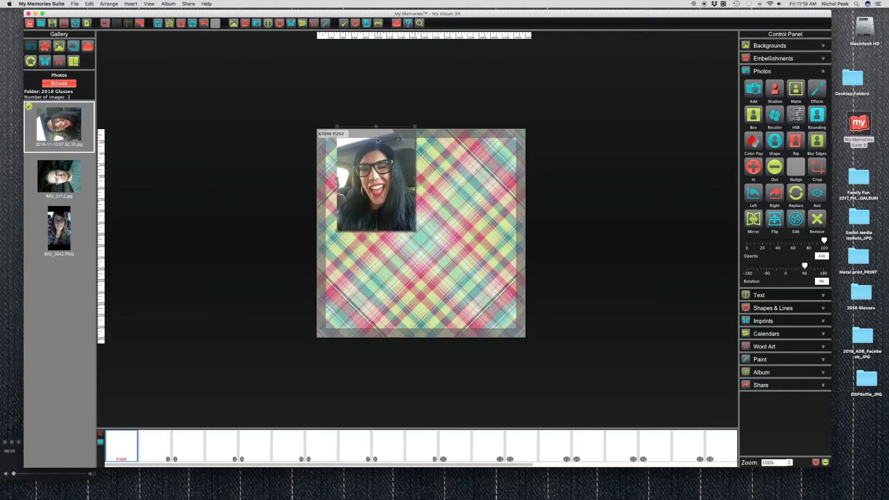
click(422, 140)
click(381, 195)
drag(380, 195, 380, 207)
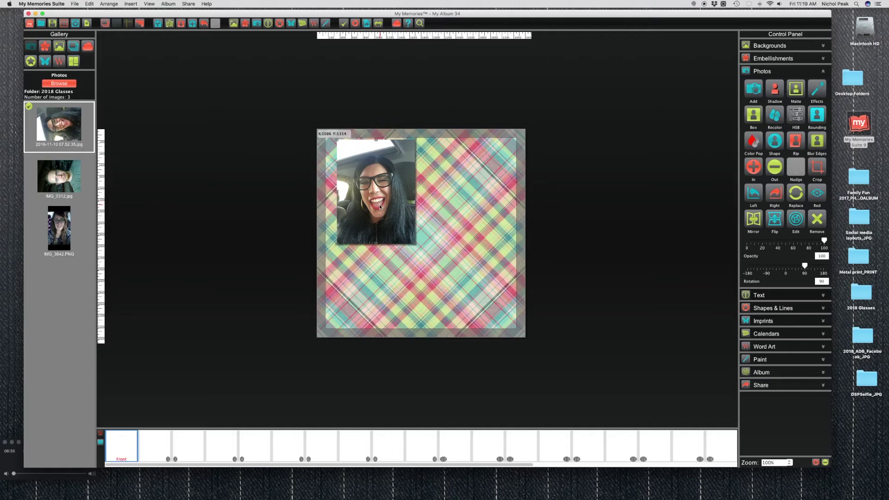
click(429, 198)
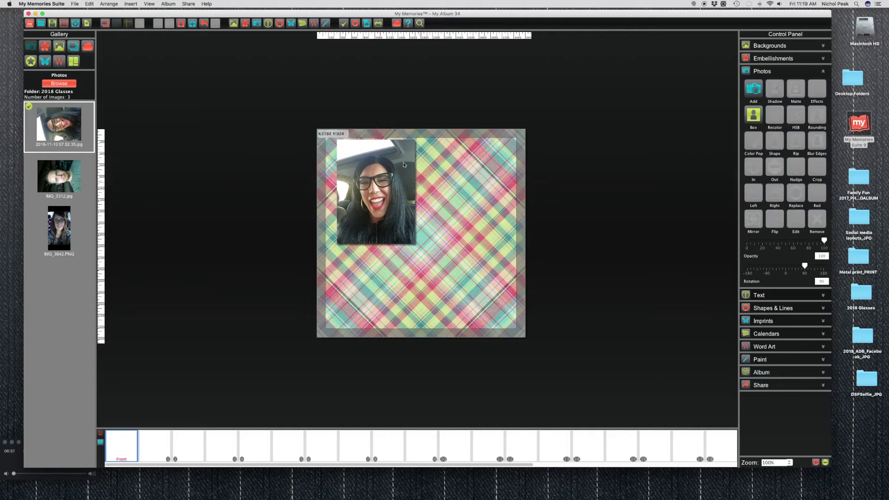
click(397, 188)
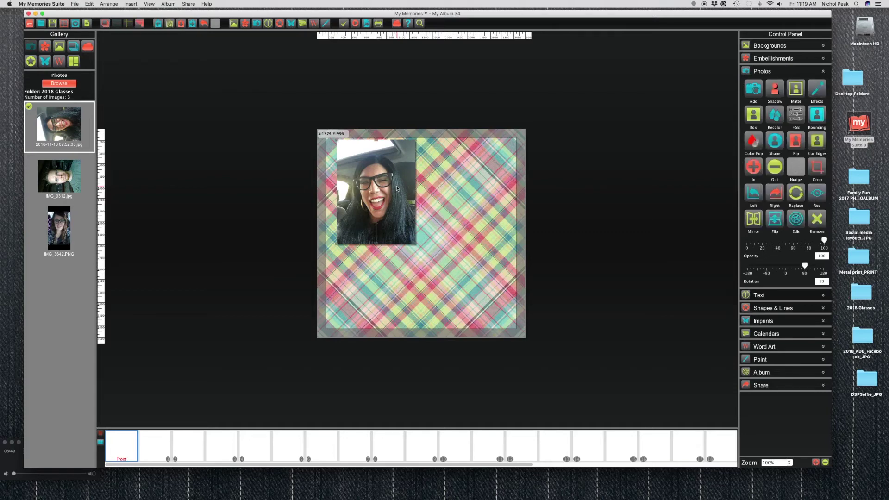
key(Delete)
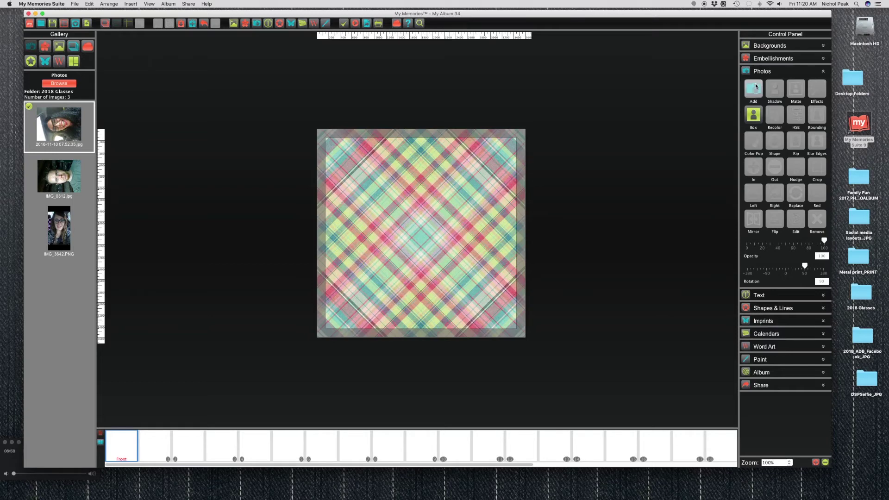
Step: Add a tall photo box at upper left, tilt it to -3°, and drop IMG_0312 into it
click(753, 88)
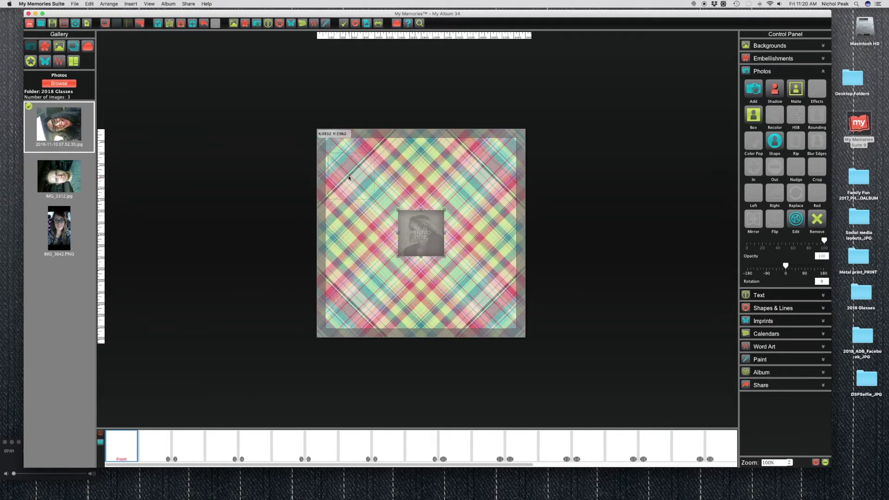
drag(348, 178, 354, 176)
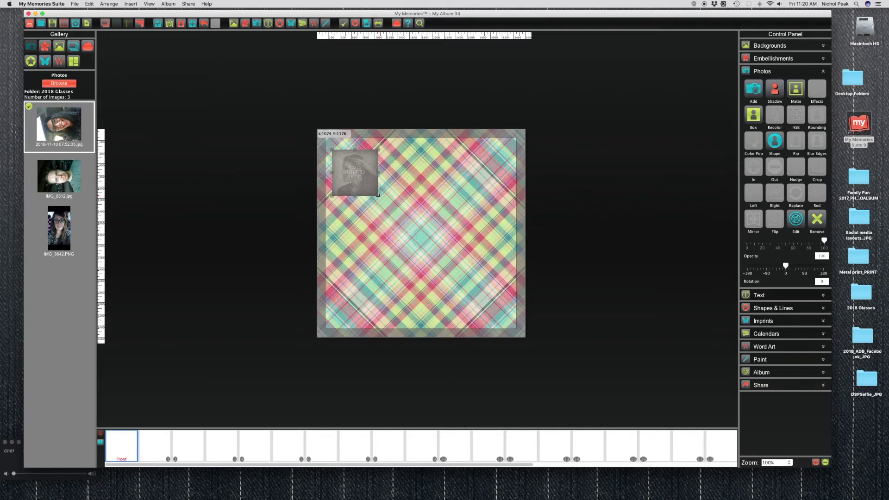
drag(378, 195, 394, 212)
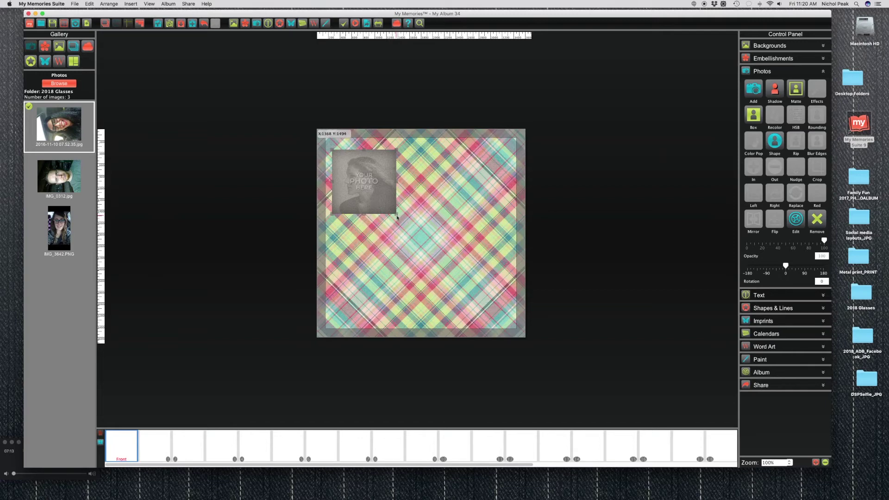
drag(397, 217, 396, 215)
drag(398, 213, 399, 210)
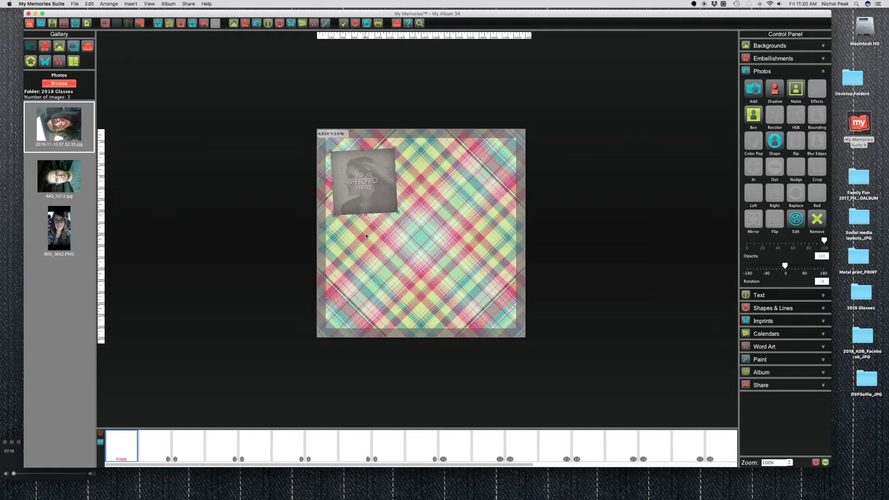
drag(365, 233, 366, 249)
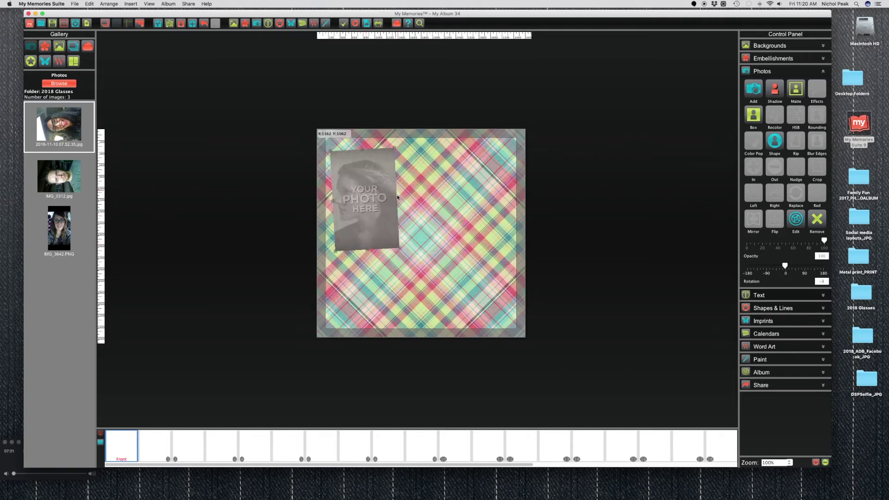
drag(398, 198, 398, 199)
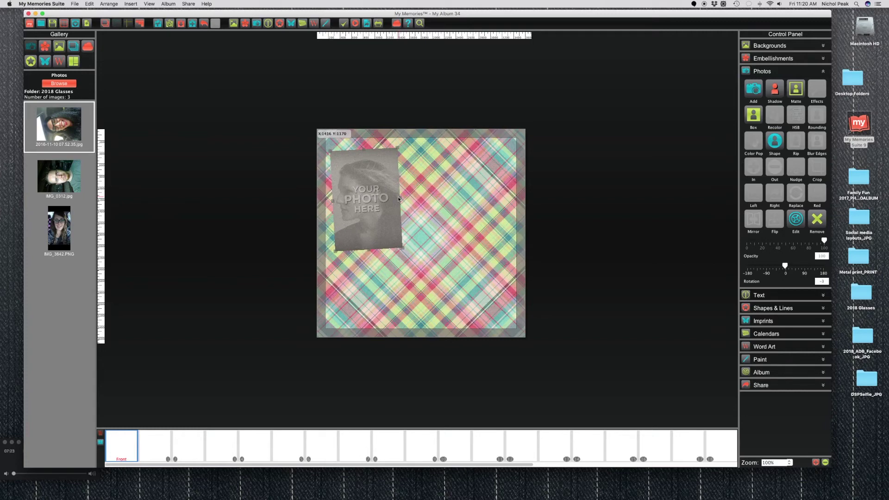
drag(58, 176, 355, 200)
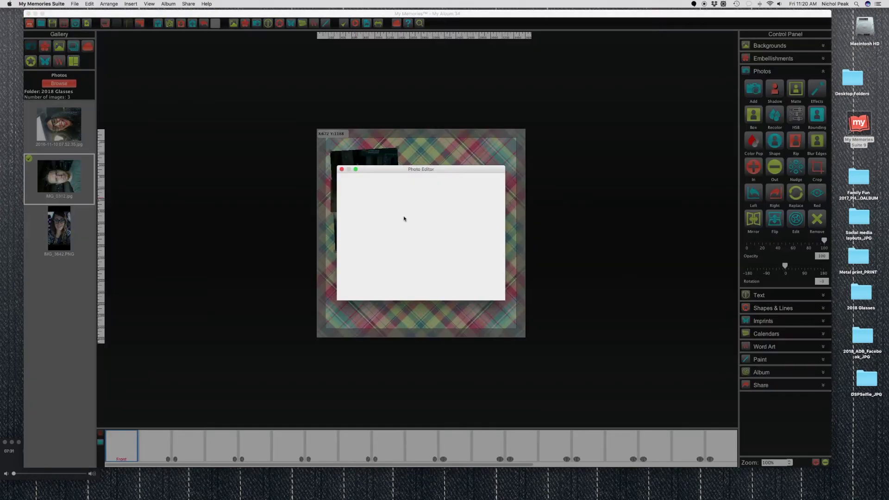
Step: Turn the sideways IMG_0312 selfie upright in the Photo Editor and confirm with OK
click(395, 296)
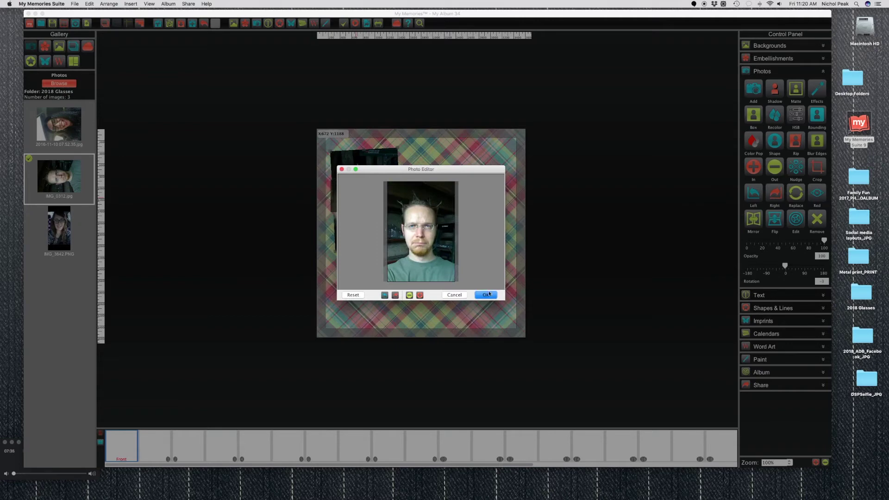
click(488, 295)
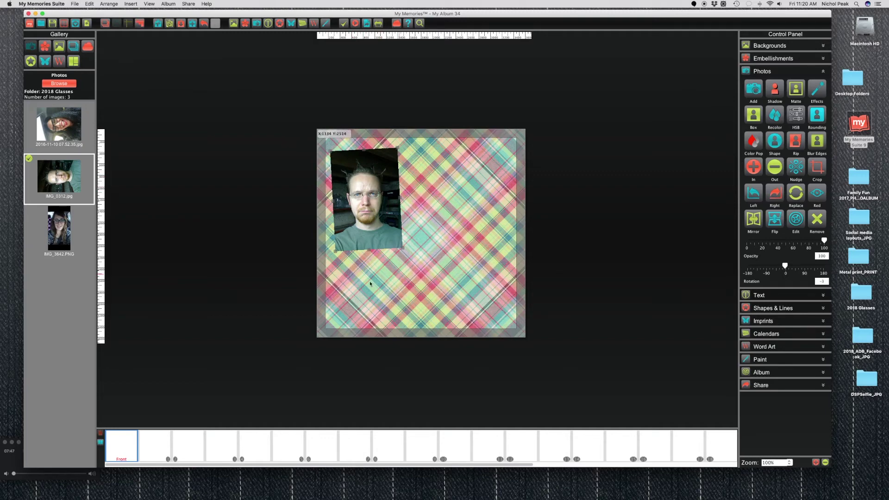
click(59, 229)
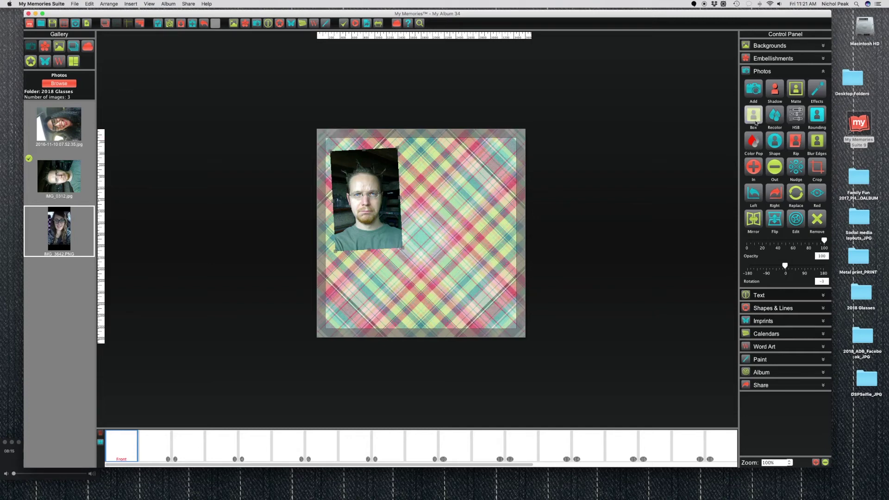
Step: Give the tilted selfie a drop shadow at 71% opacity
click(776, 92)
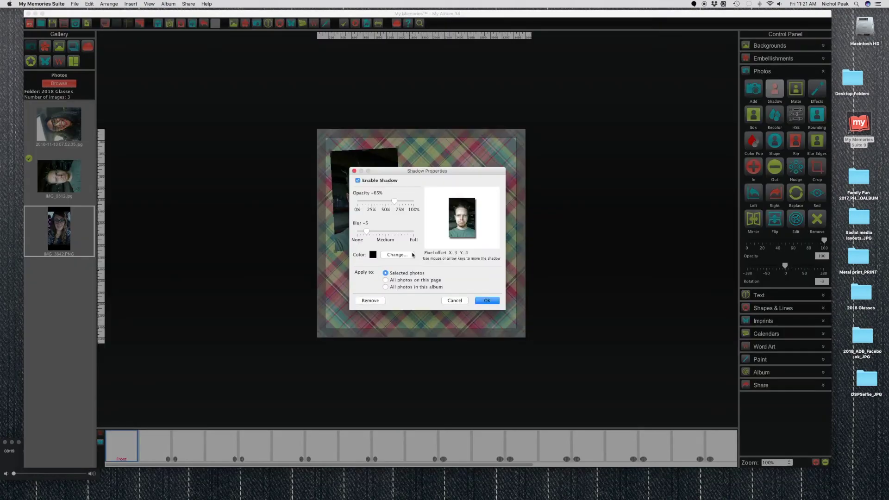
drag(395, 203, 398, 202)
key(Return)
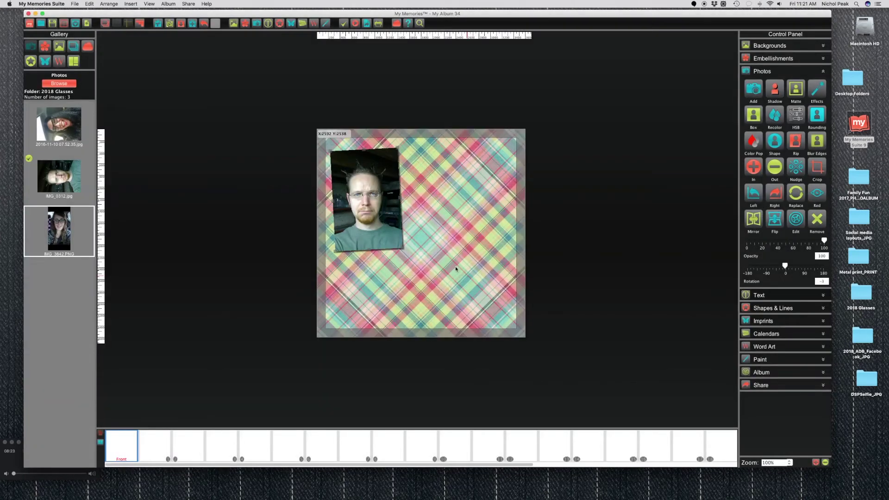
Step: Reselect the selfie, leave Recolor unchanged, and bring up the Corner Rounding options
click(456, 268)
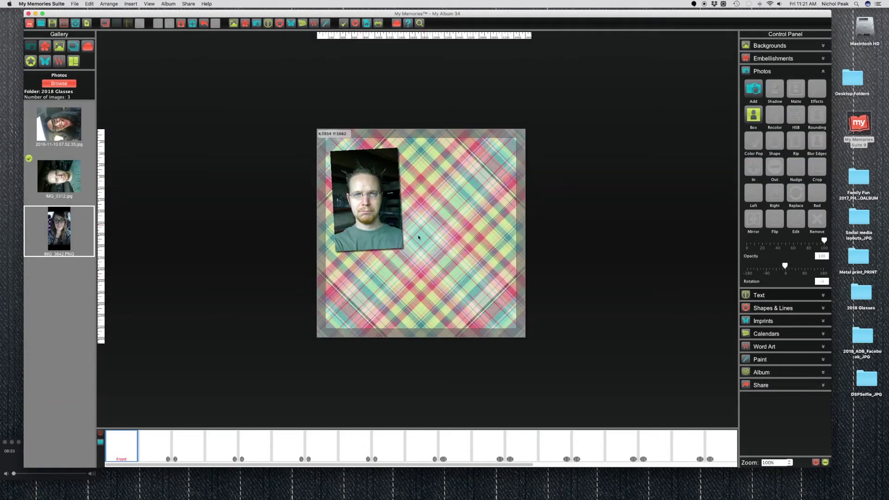
click(464, 210)
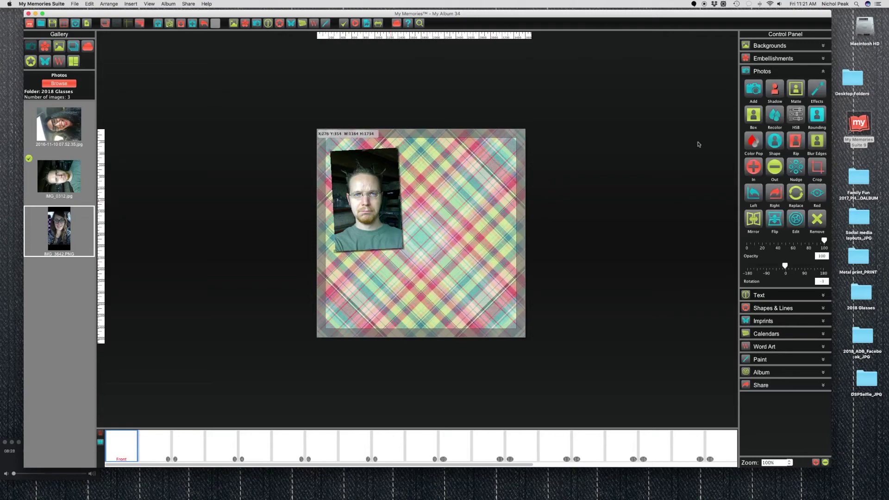
click(778, 123)
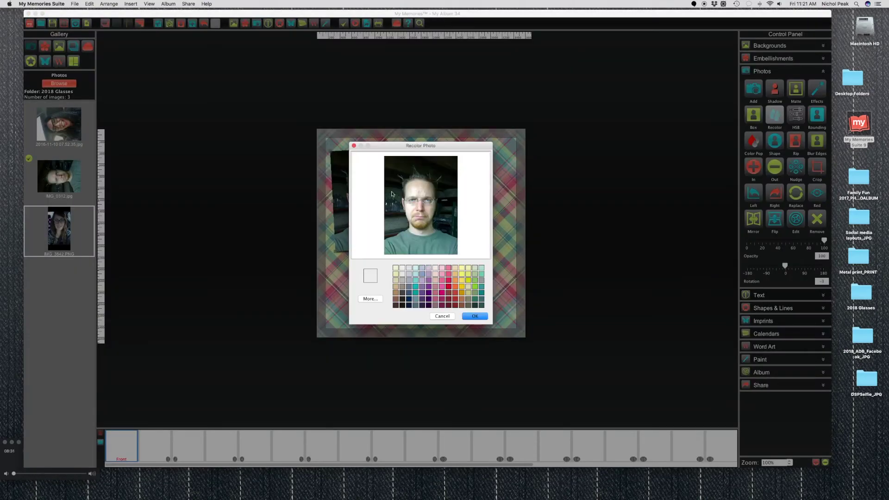
click(473, 316)
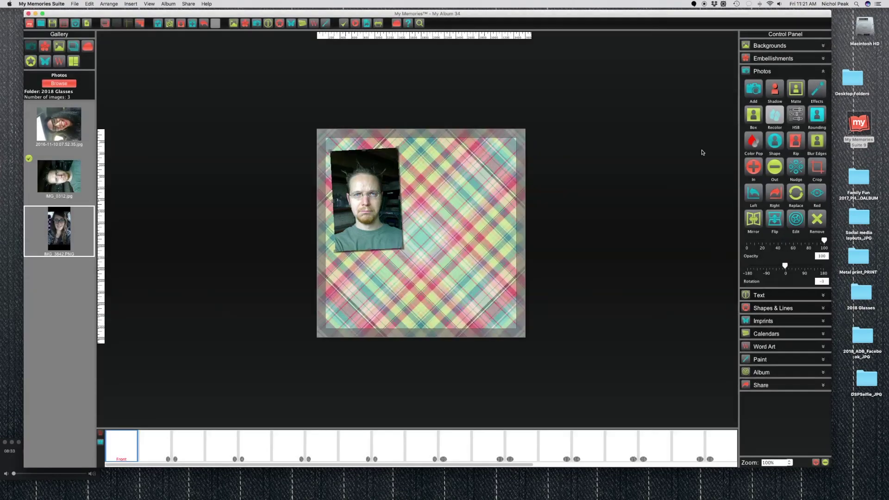
click(813, 120)
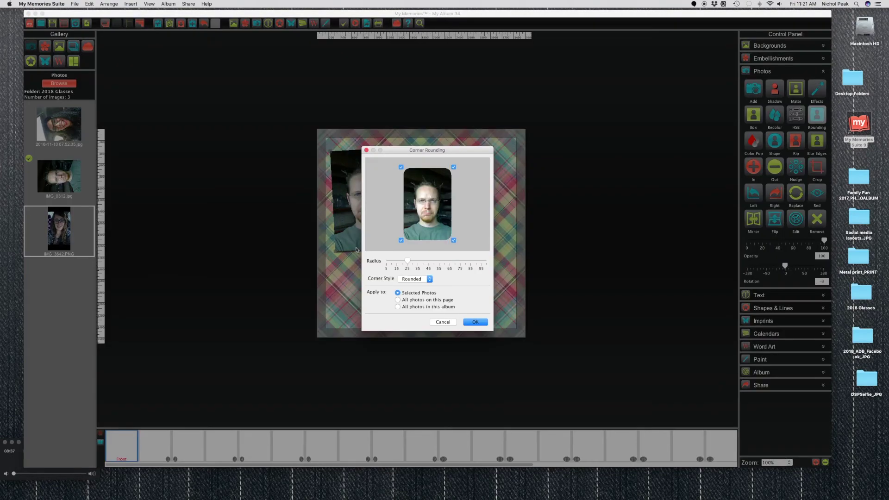
Step: Preview Window, Button, Cloud and Rounded corner styles, then cancel to keep square corners
click(426, 279)
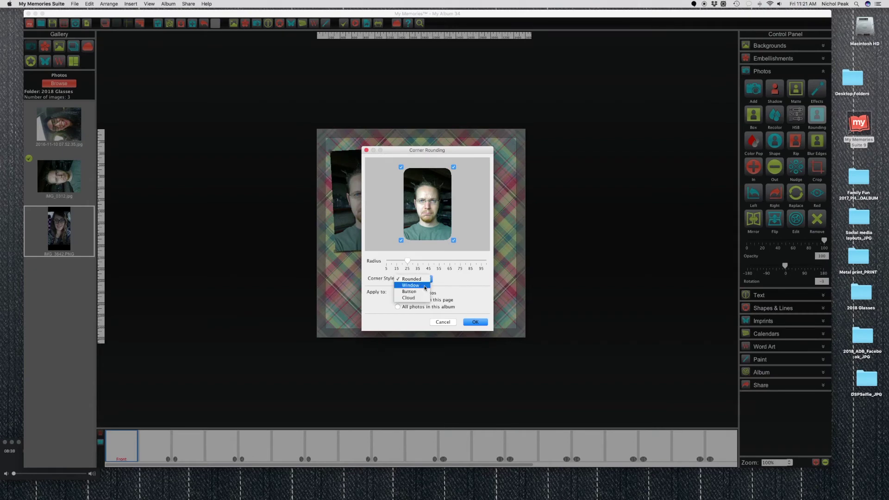
click(424, 287)
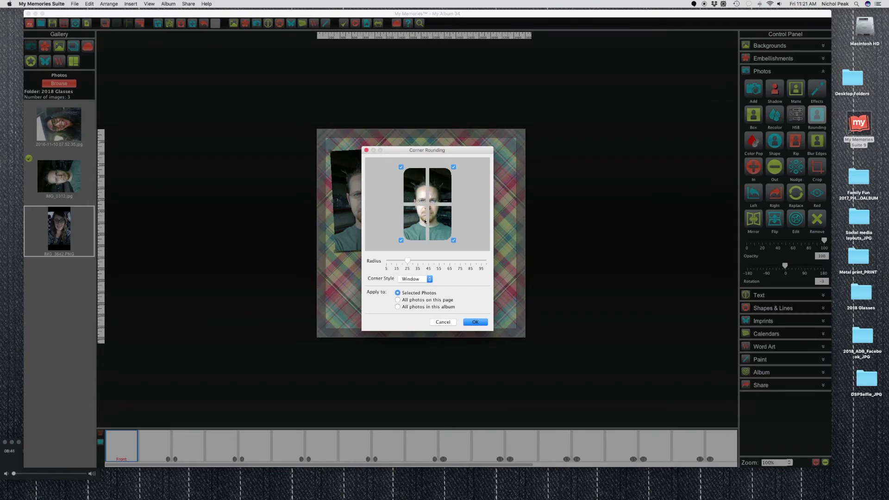
click(429, 280)
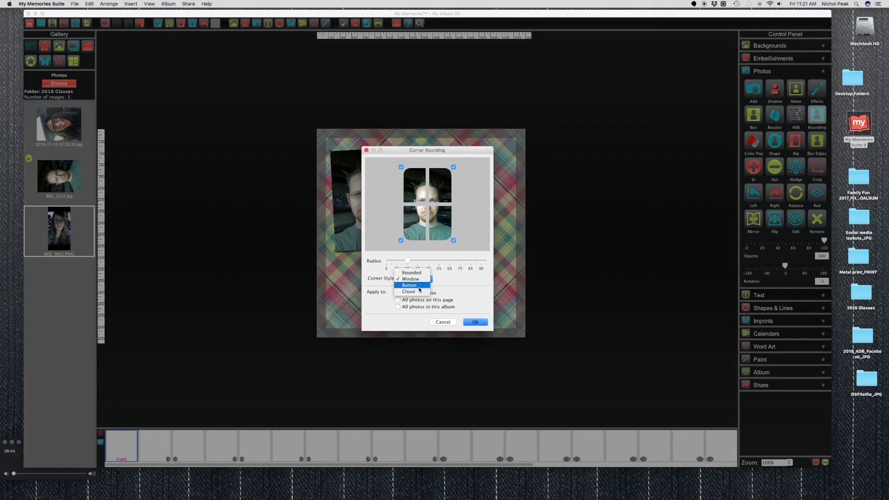
click(419, 285)
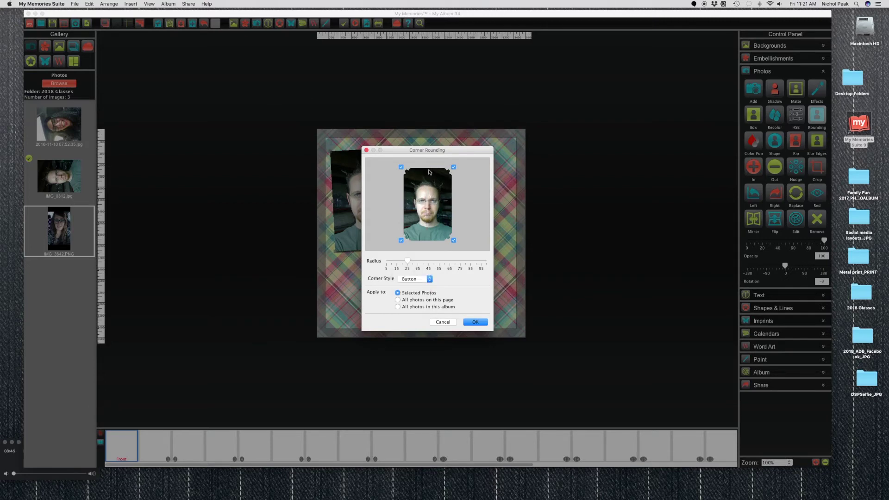
click(412, 279)
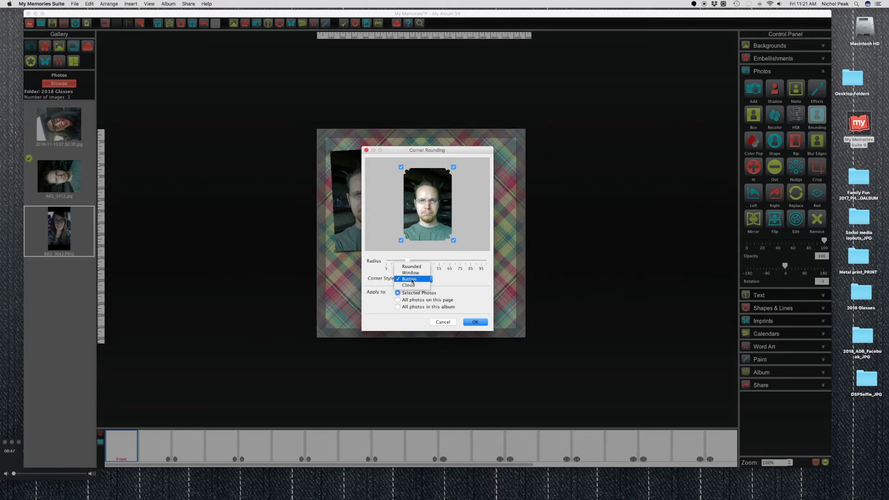
click(410, 284)
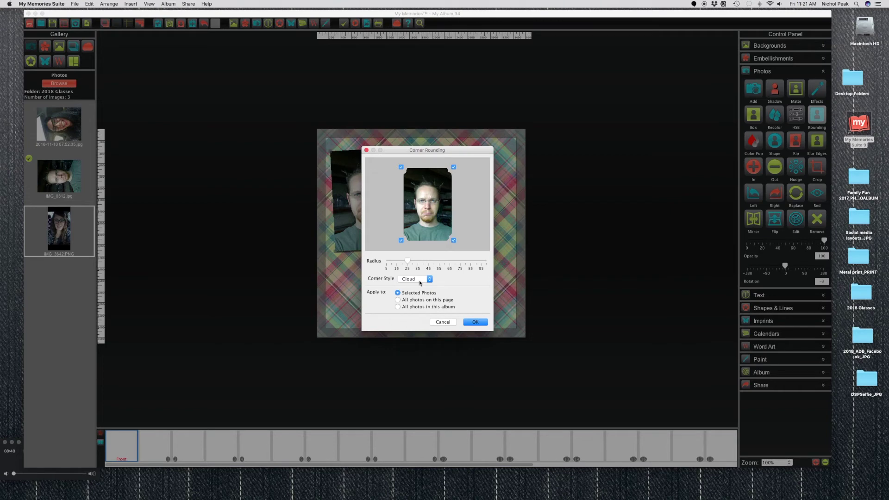
click(420, 283)
click(410, 258)
click(436, 322)
click(752, 143)
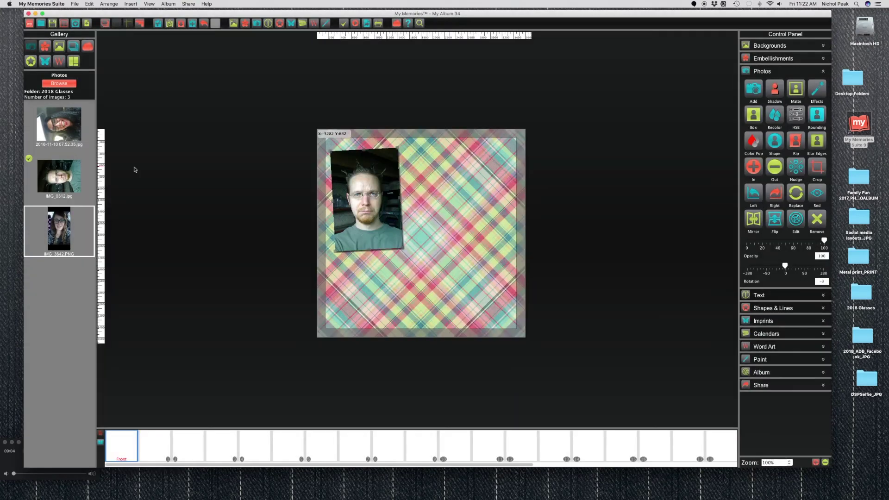
Step: Add the 2016-11-10 selfie, rotate it 90° upright, and move it to the top right
drag(59, 124, 462, 247)
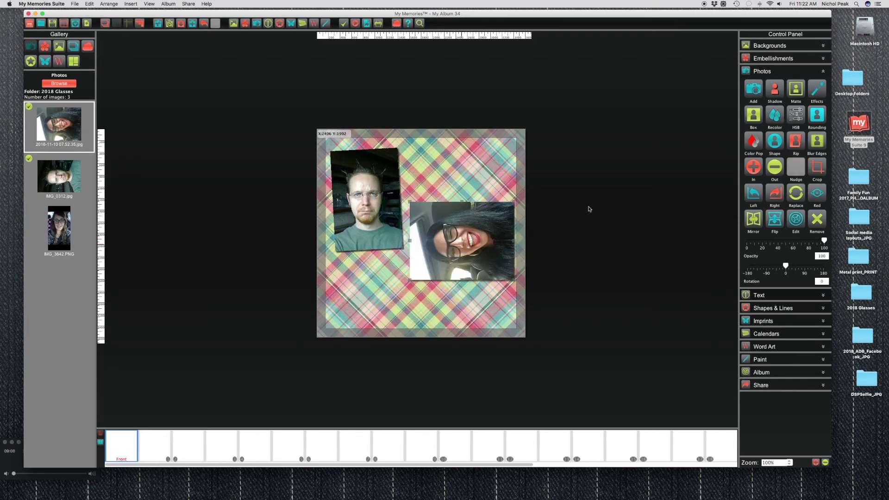
click(774, 192)
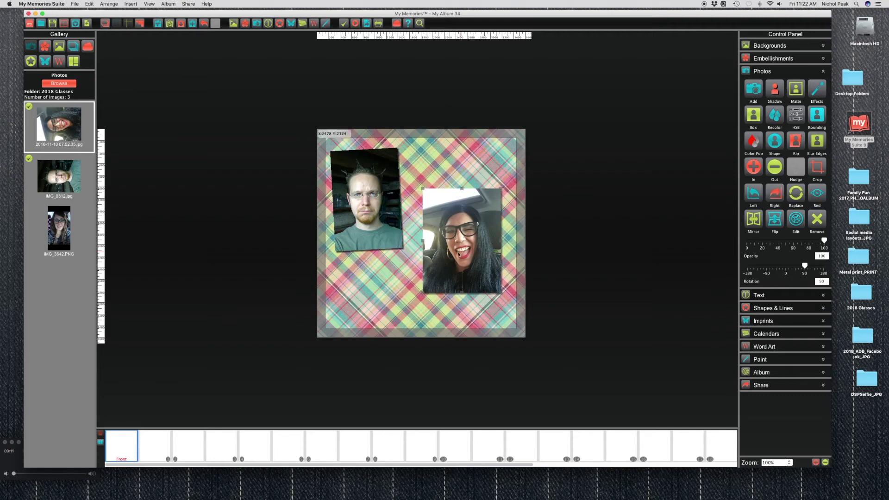
click(755, 174)
drag(457, 263, 464, 215)
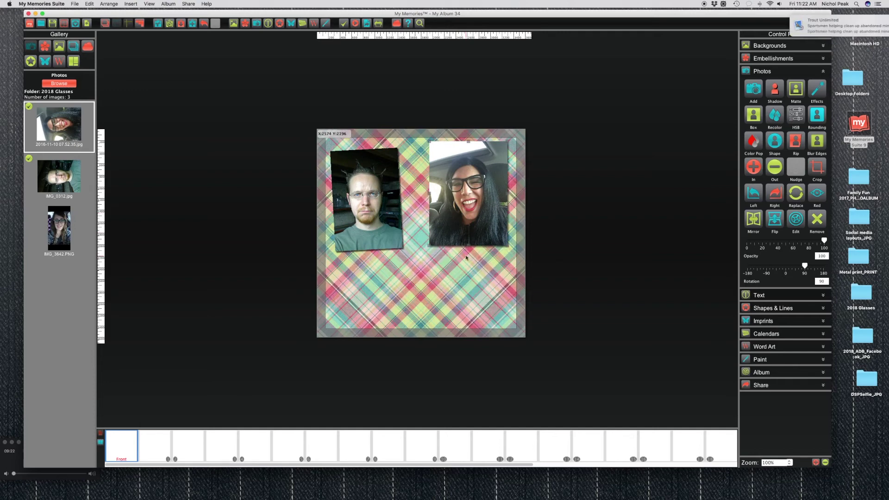
Step: Place the IMG_3642 selfie near the bottom centre of the page and select it
drag(60, 228, 416, 287)
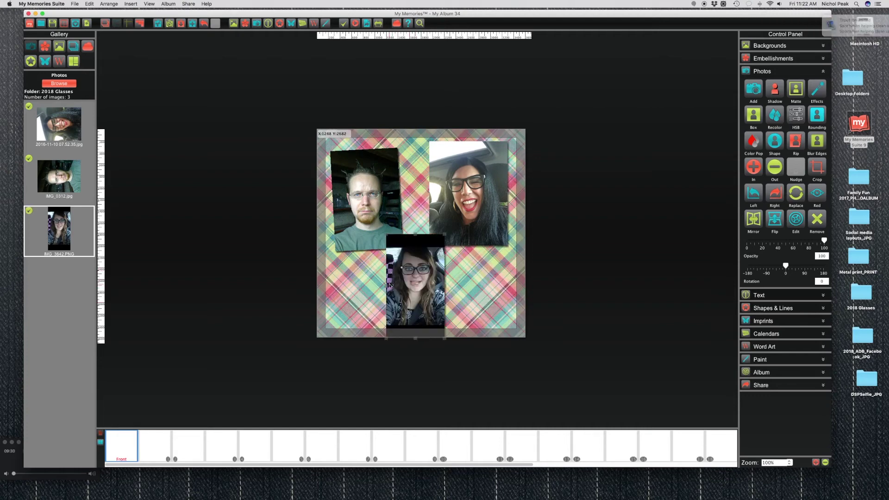
click(468, 290)
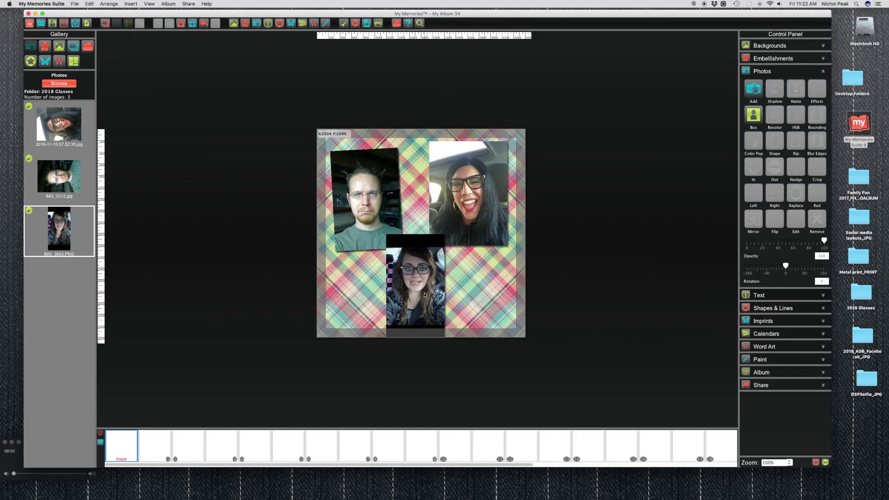
click(417, 255)
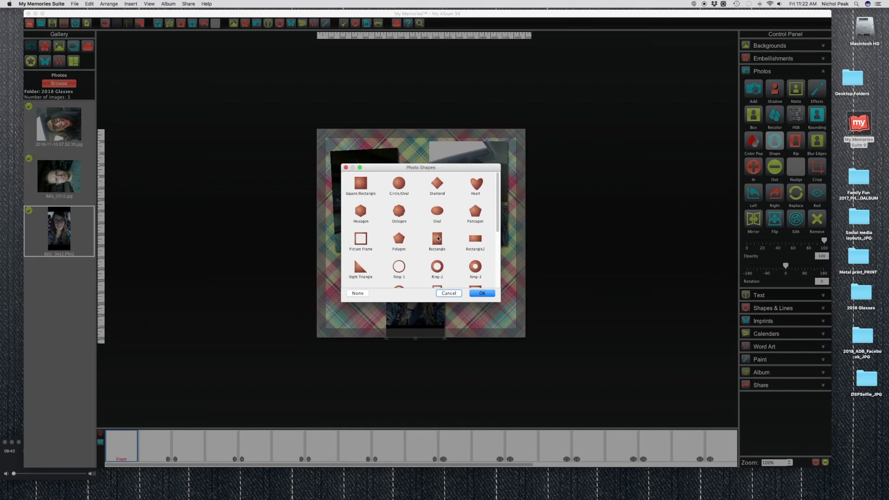
Step: Crop the bottom selfie into a Triangle shape and nudge it up slightly
click(438, 238)
click(481, 293)
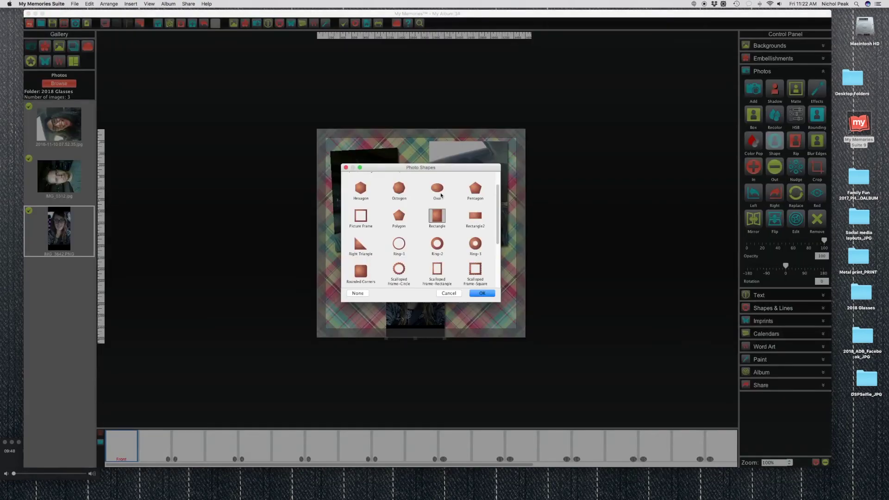
scroll(423, 246, down, 3)
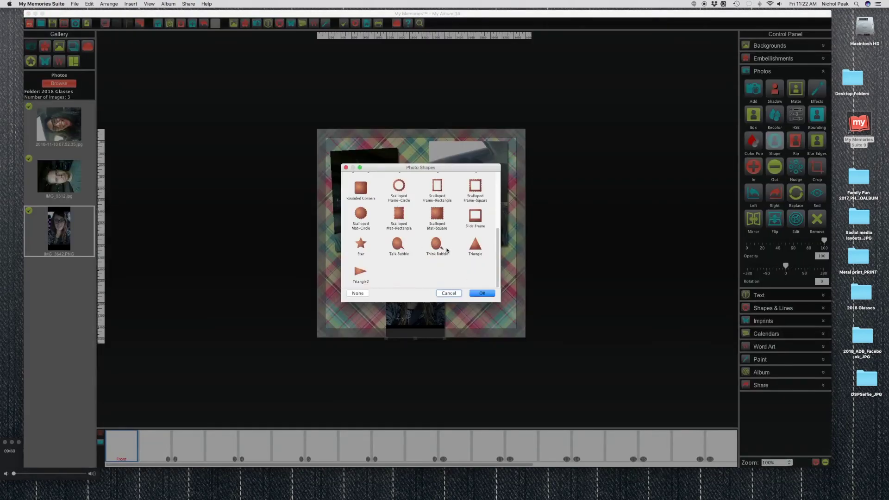
double_click(478, 252)
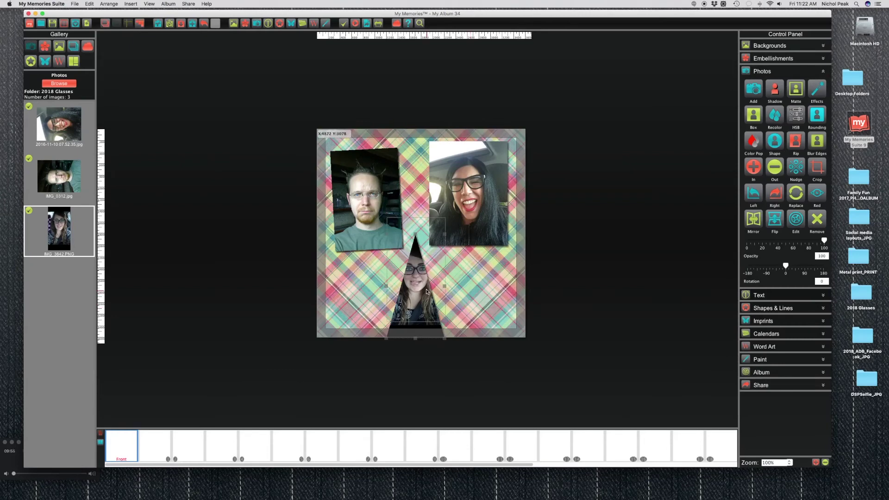
key(Up)
key(Up)
key(Up)
key(Up)
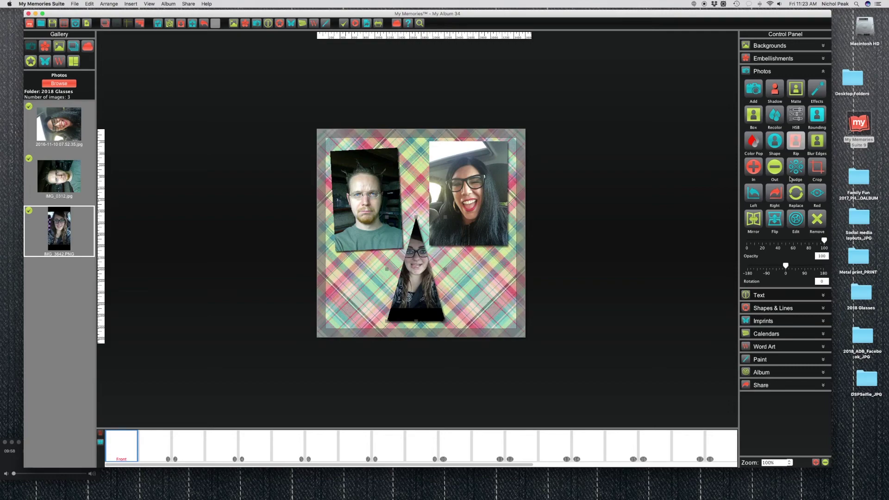
Step: Tear the top-right selfie's top, left and bottom edges with a rip width of 50
click(795, 141)
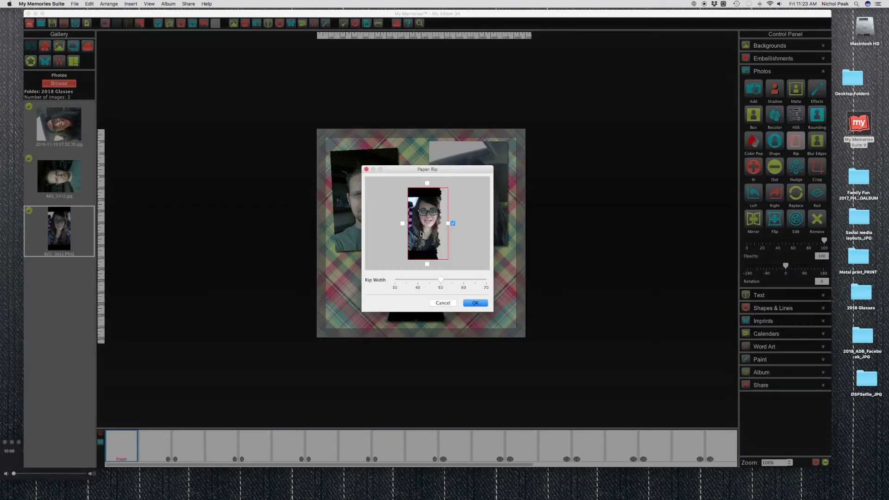
key(Return)
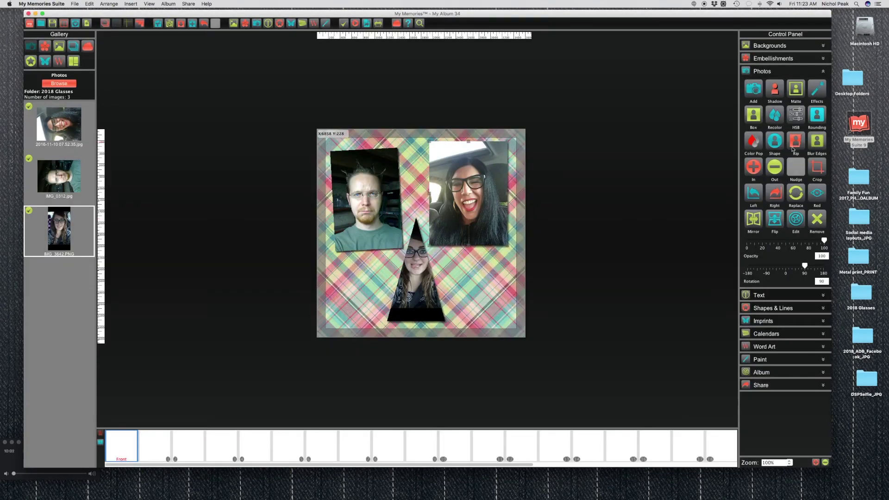
click(795, 141)
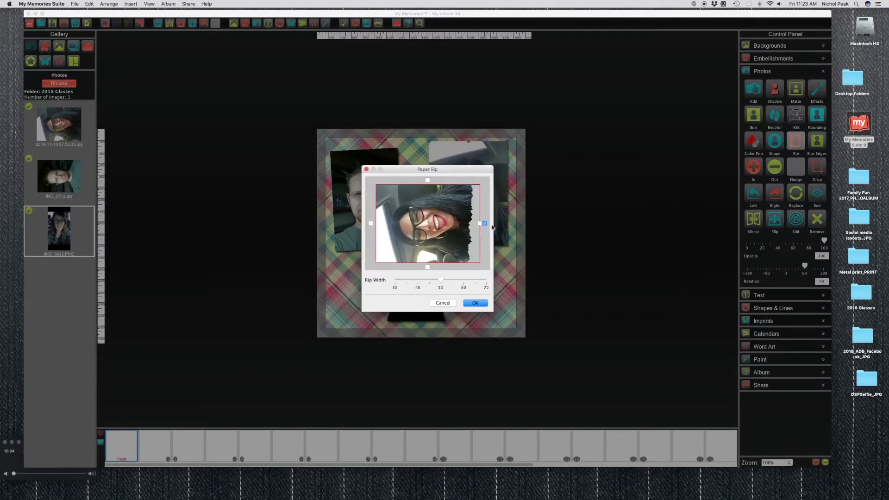
click(428, 180)
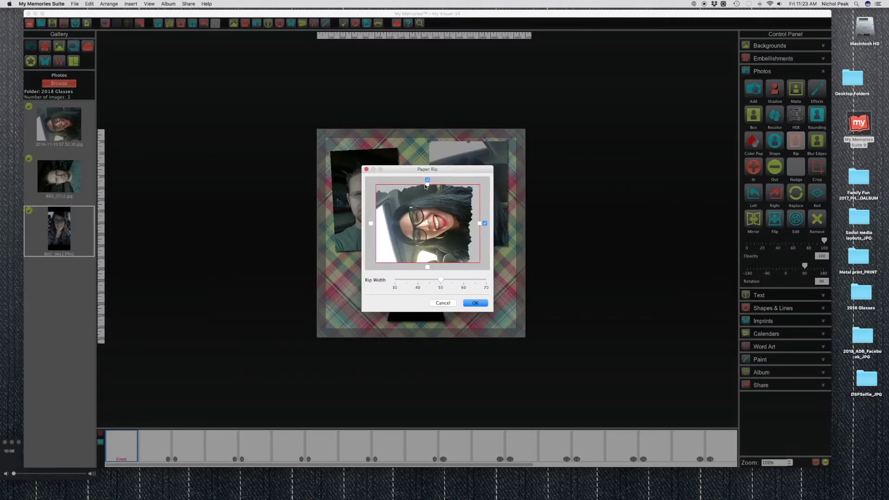
click(370, 223)
click(427, 267)
drag(436, 280, 443, 281)
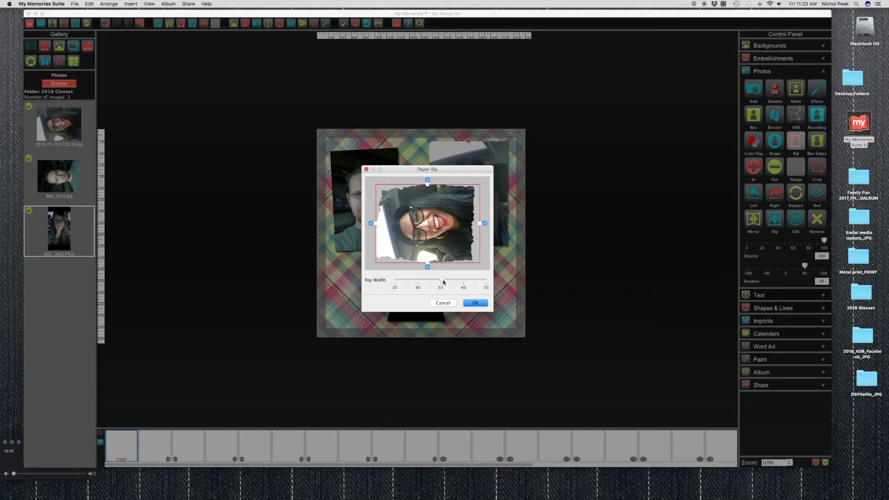
click(475, 303)
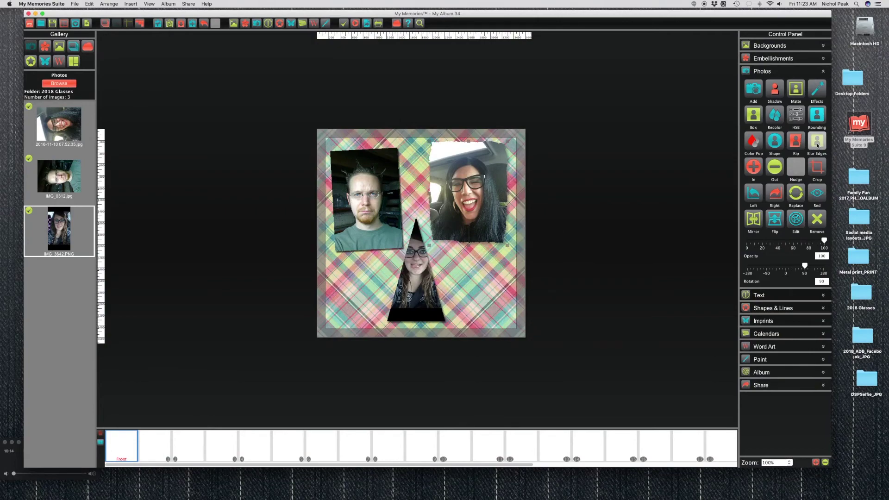
Step: Select the top-left selfie, leaving edge blur unapplied for now
click(816, 144)
click(435, 303)
click(383, 210)
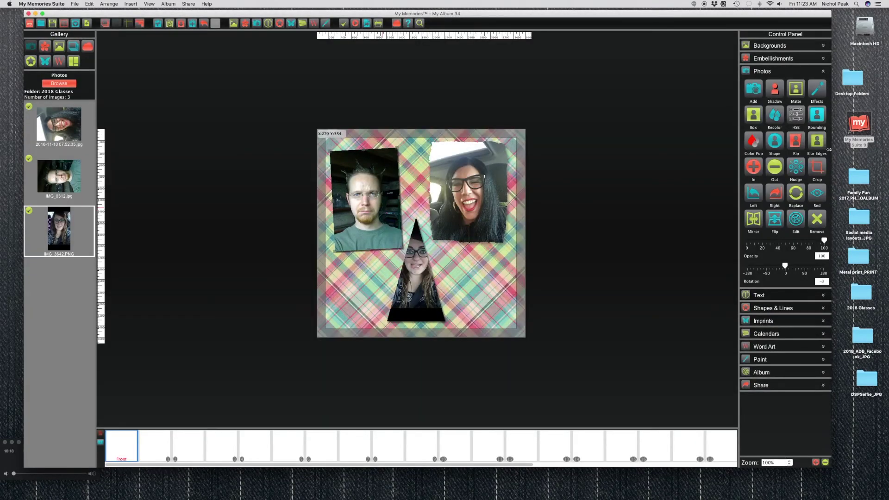
Step: Apply blurred edges to the top-left selfie, accepting the incompatible-edits warning
click(816, 141)
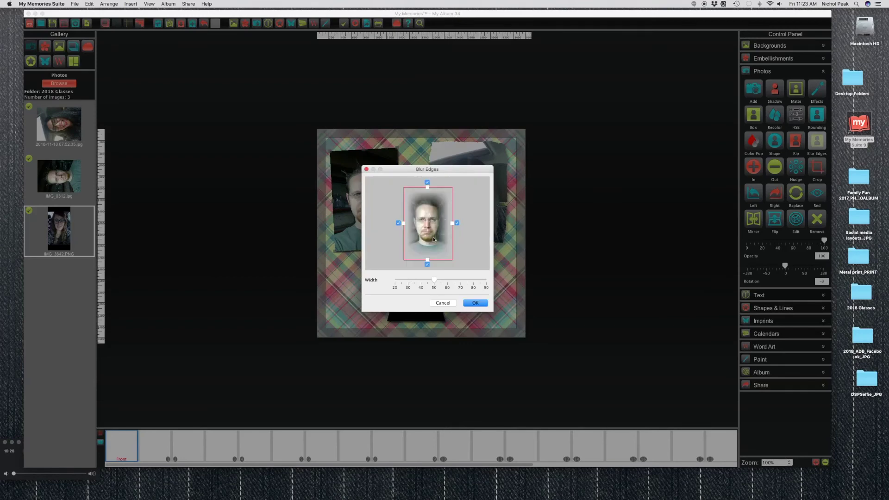
click(474, 302)
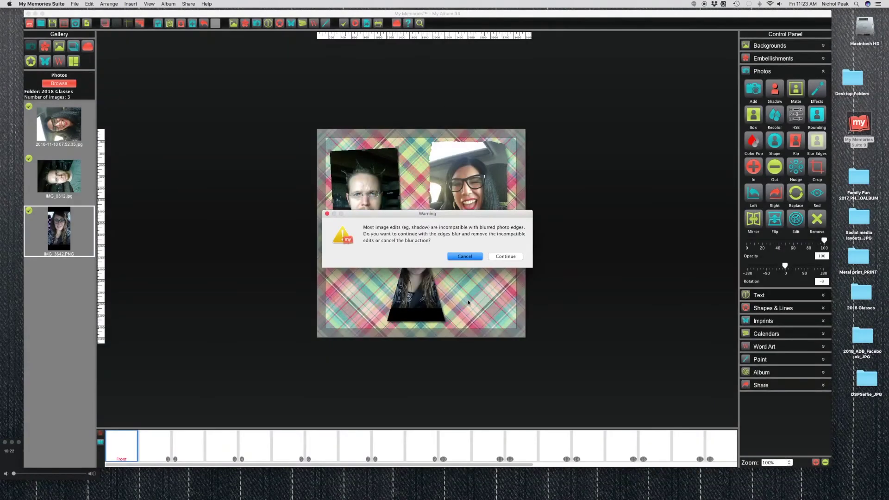
click(503, 258)
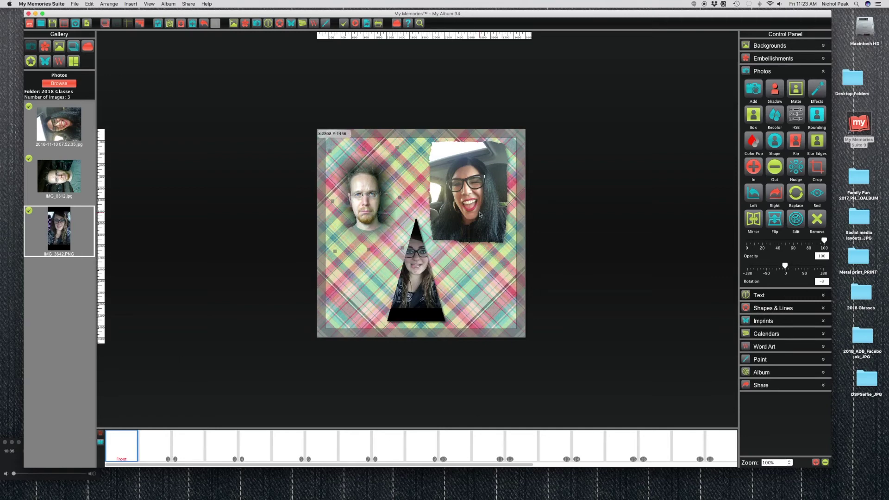
click(757, 295)
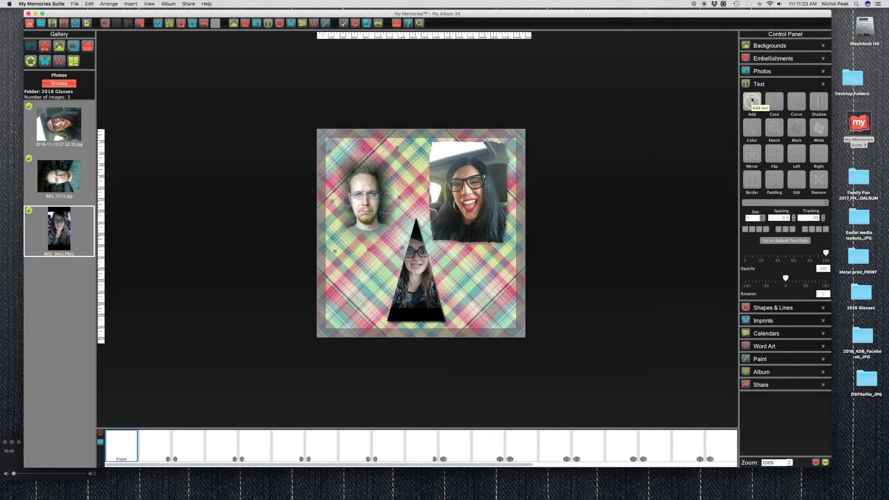
Step: Add a 'Glasses are cool' text box in Marker Felt font
click(751, 100)
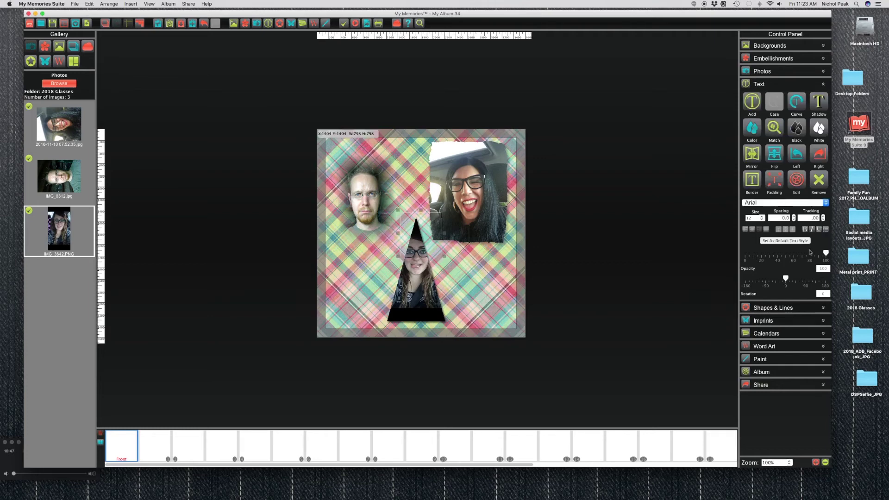
text(Glasses We)
text(oo)
click(824, 203)
scroll(797, 227, up, 3)
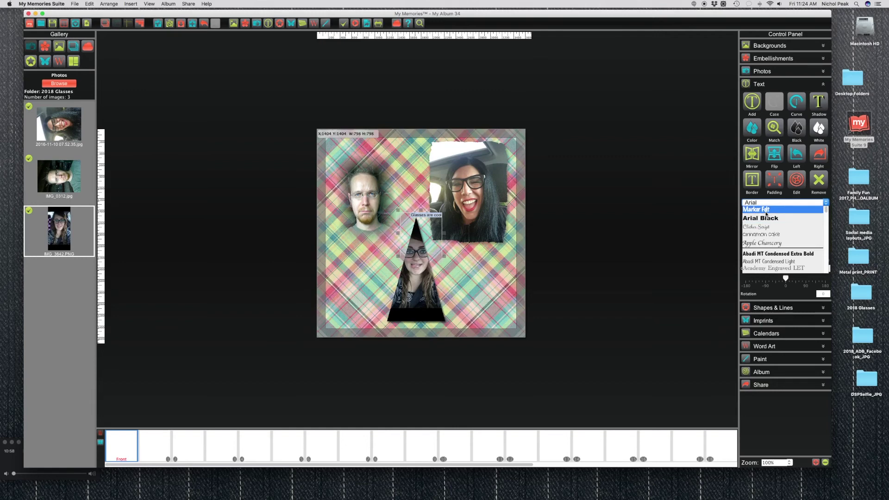
click(772, 209)
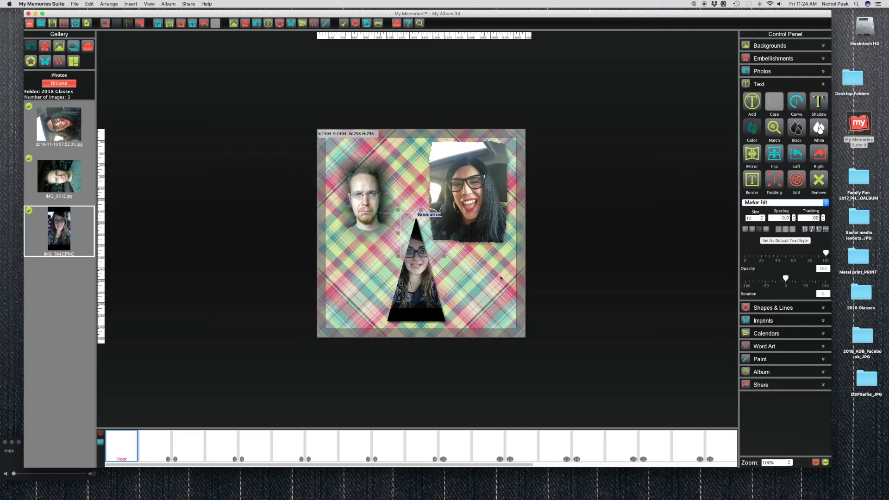
Step: Set the title to size 40 and centre-align it, keeping its colour unchanged
click(756, 132)
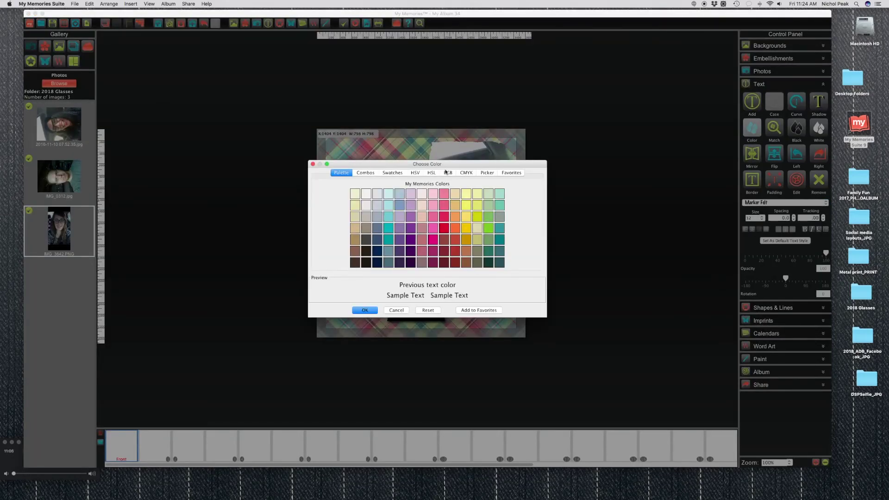
click(485, 173)
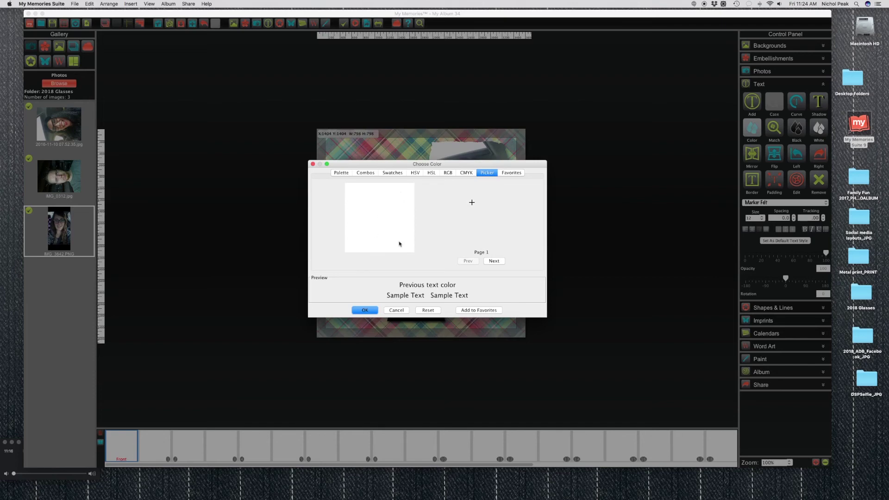
click(397, 310)
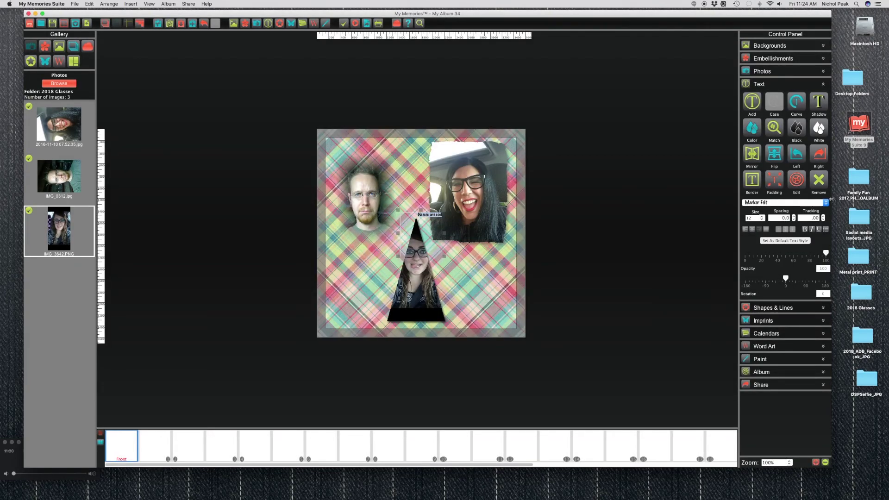
click(762, 218)
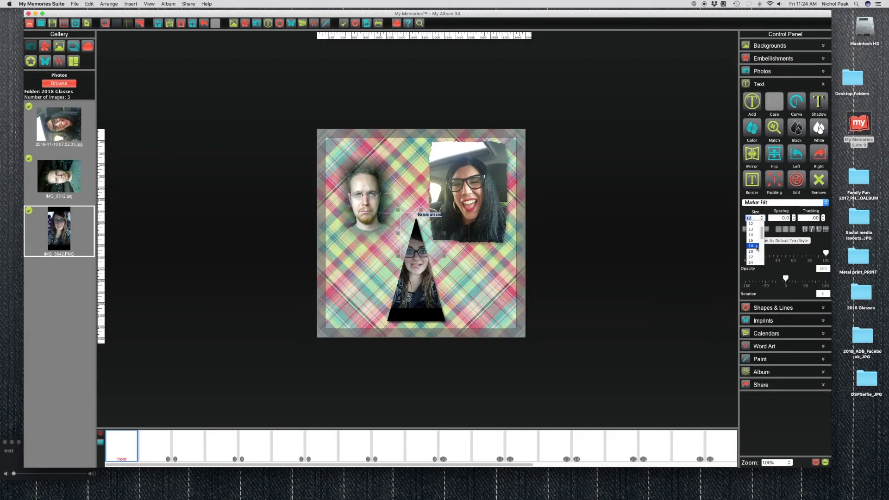
scroll(756, 247, down, 3)
click(756, 240)
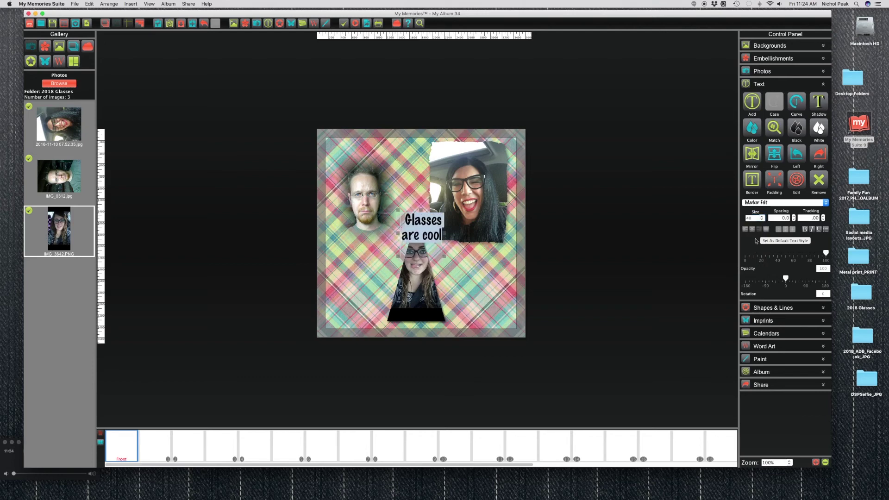
click(751, 230)
click(751, 230)
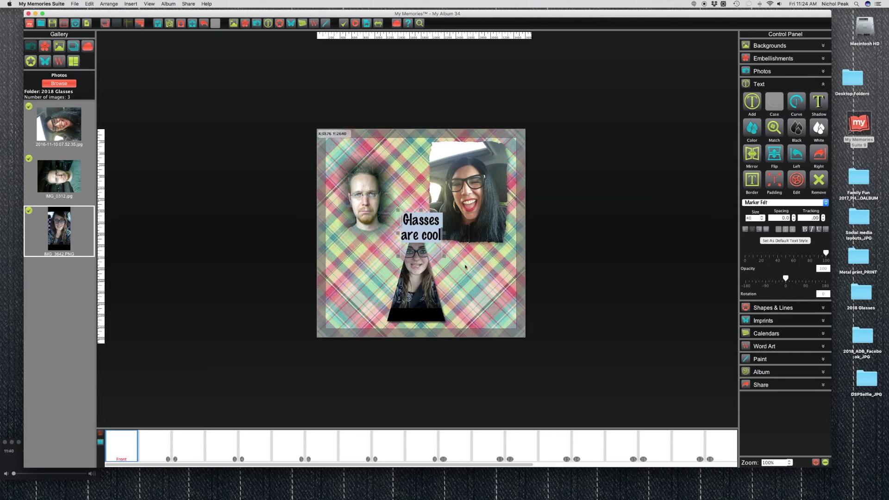
Step: Widen the 'Glasses are cool' text box so the title fits on one line
click(422, 236)
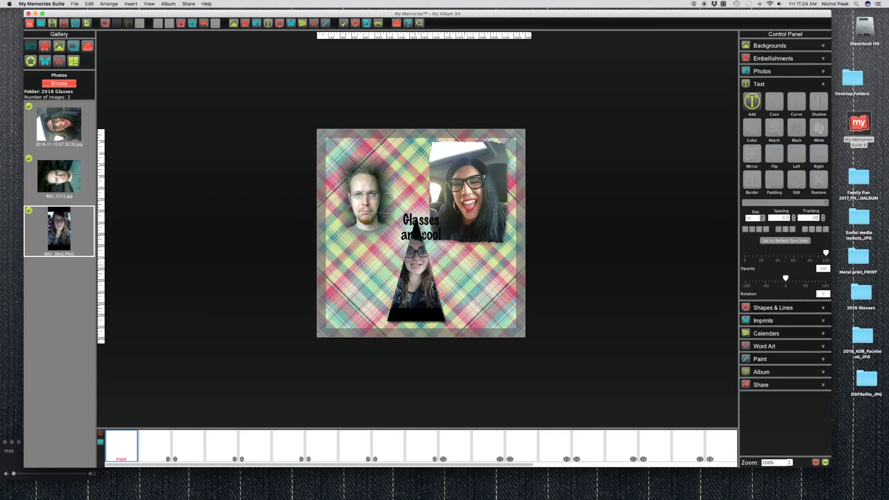
click(422, 235)
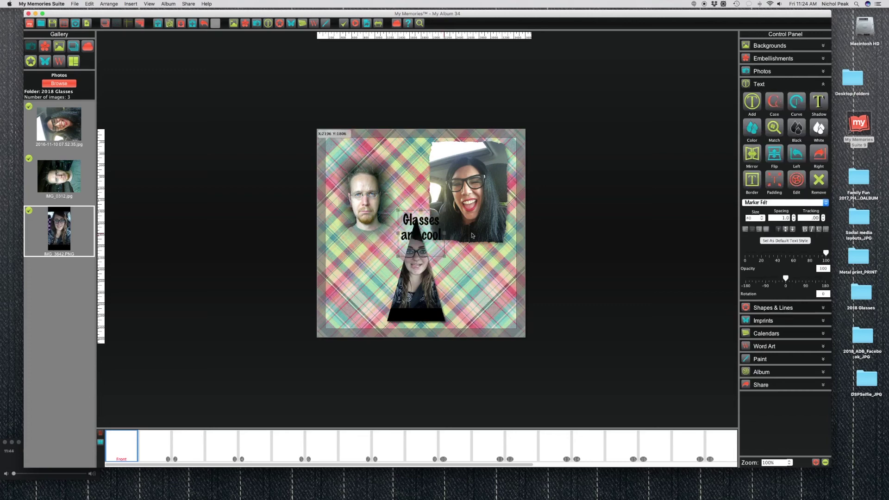
drag(472, 235, 477, 235)
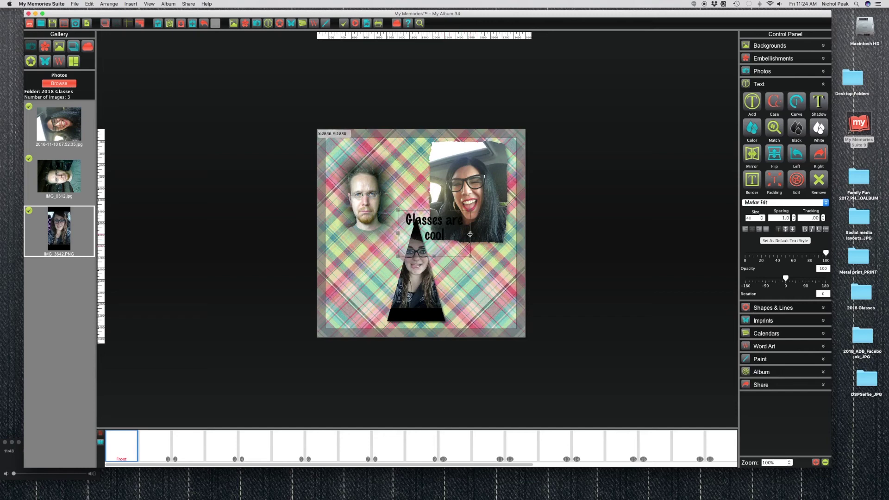
drag(470, 235, 500, 235)
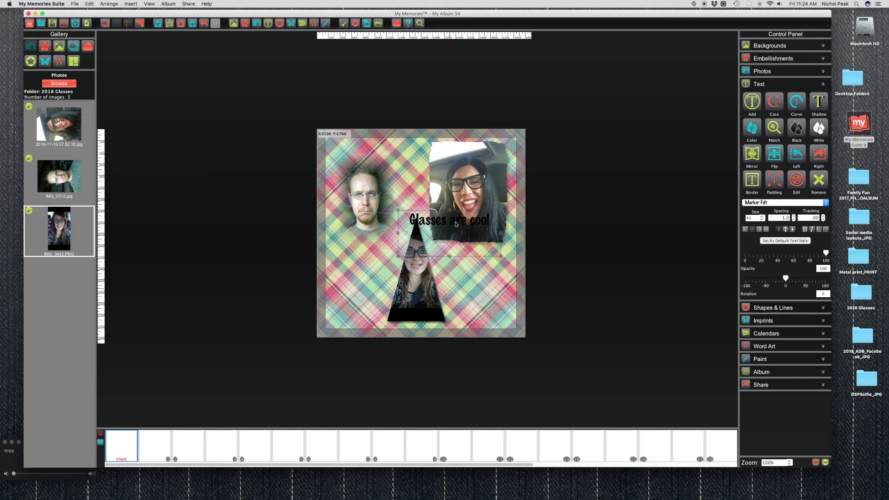
Step: Move the title to the top-left of the page
click(457, 227)
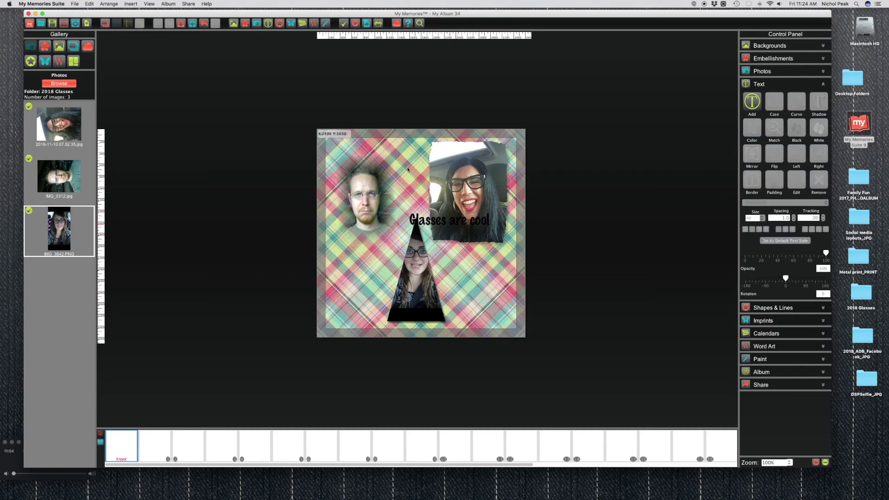
drag(417, 220, 358, 153)
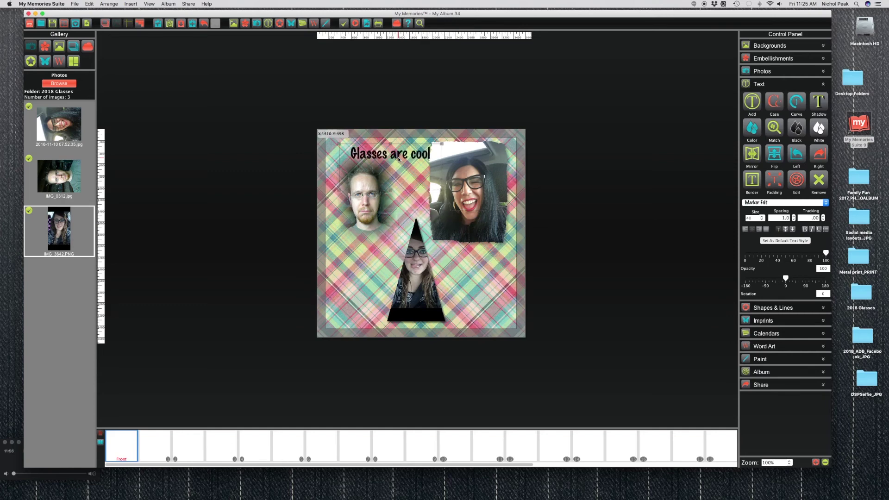
click(766, 308)
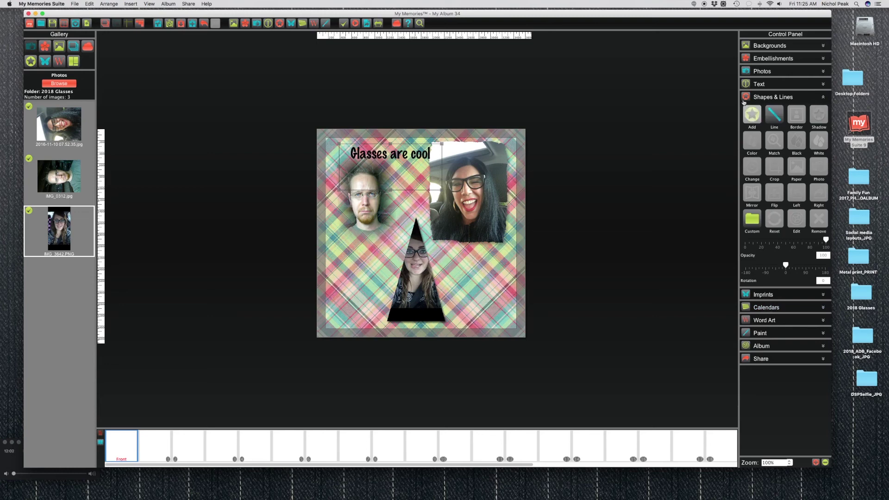
Step: Expand the Imprints section of the Shapes & Lines tools
click(766, 294)
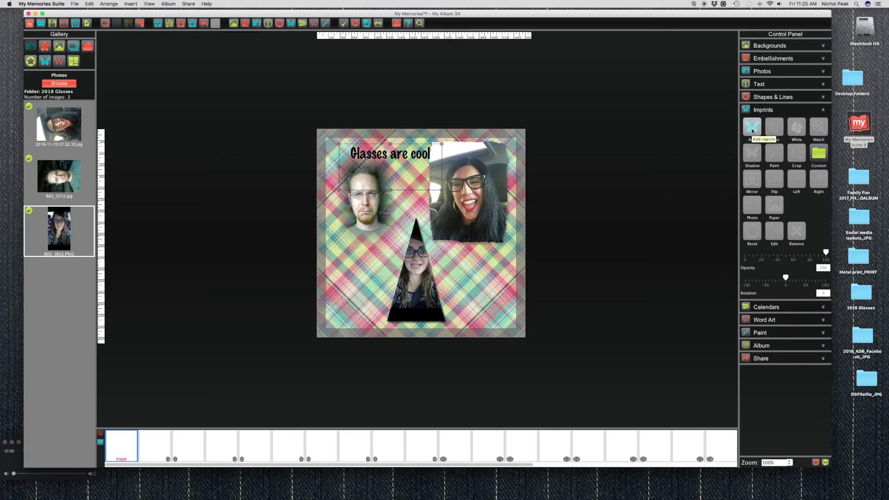
Step: Add a default Word Art object to the page and select its placeholder text
click(765, 307)
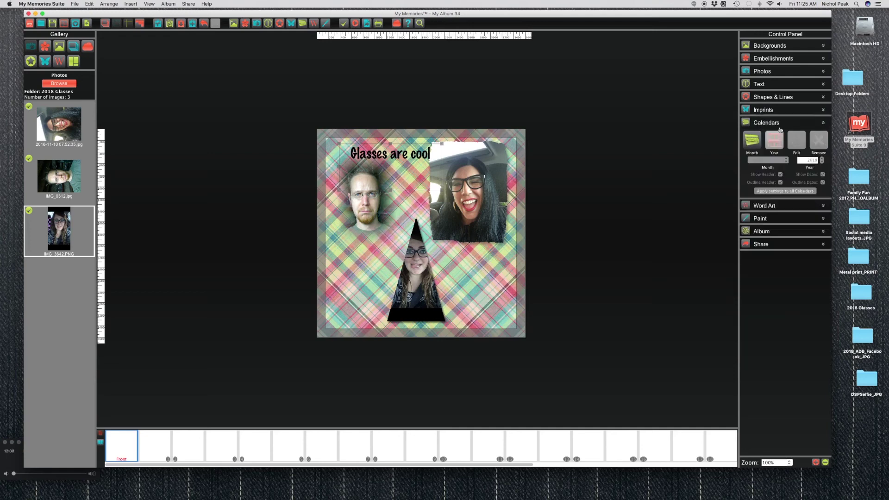
click(758, 206)
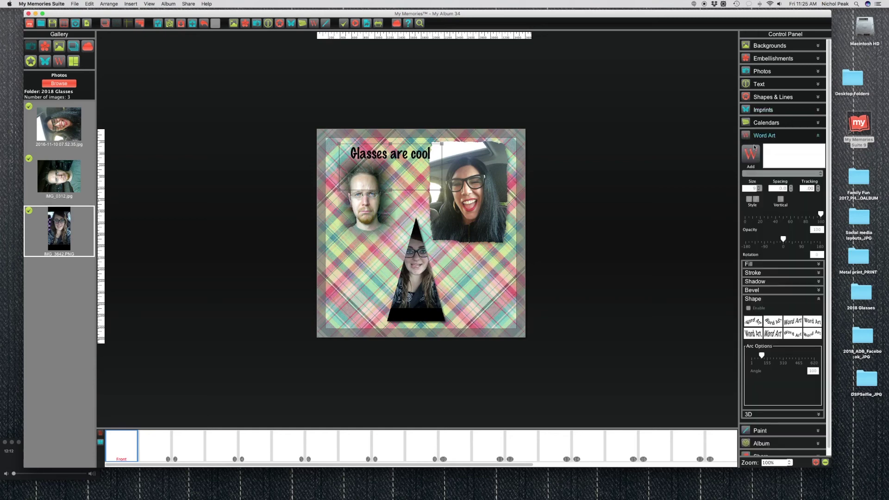
click(753, 149)
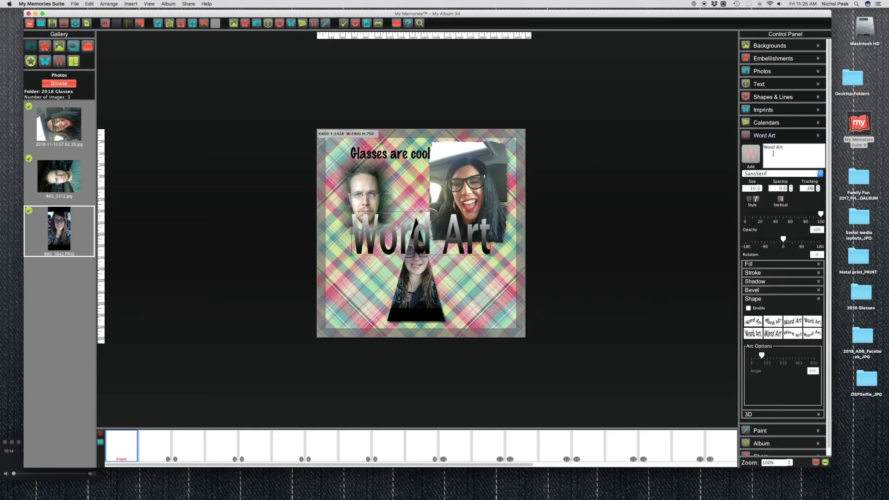
drag(772, 153, 760, 148)
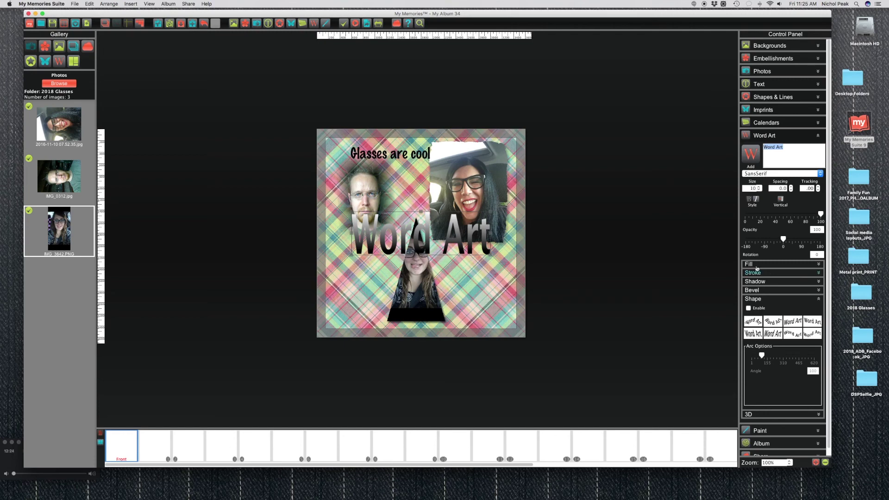
click(755, 265)
Step: Keep the Gradient Color fill and enable Shape so the Word Art text arcs
click(768, 287)
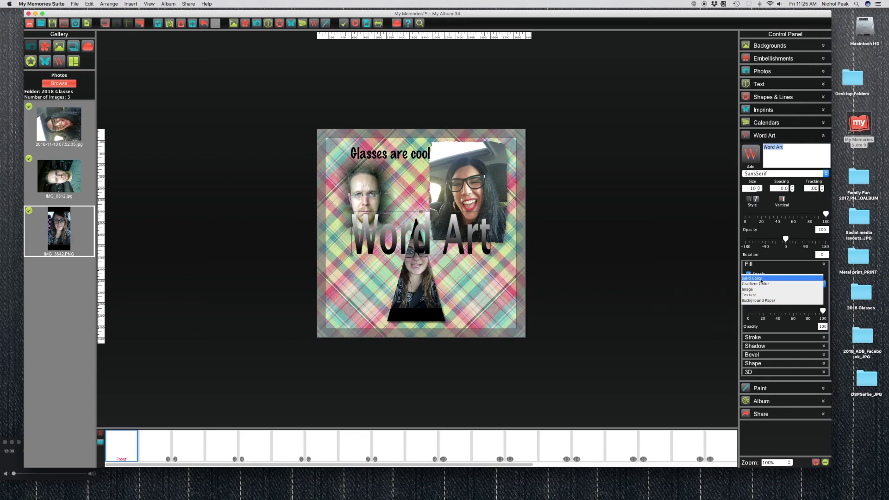
click(769, 270)
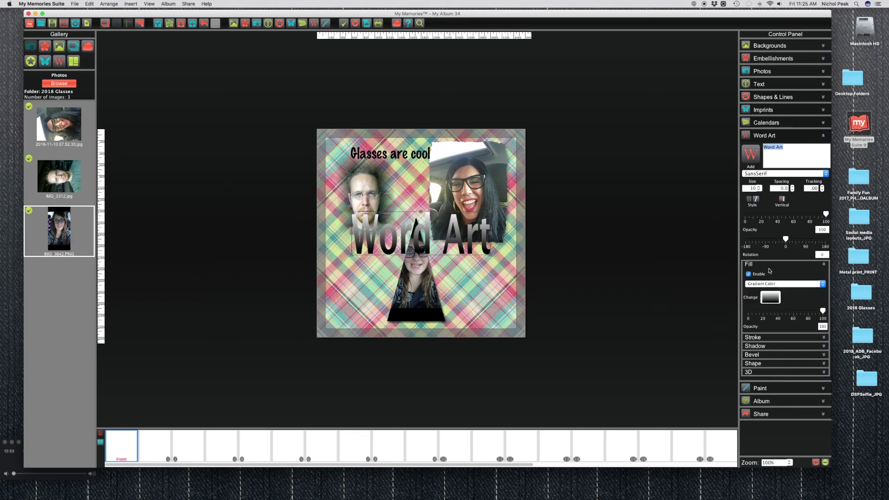
click(764, 265)
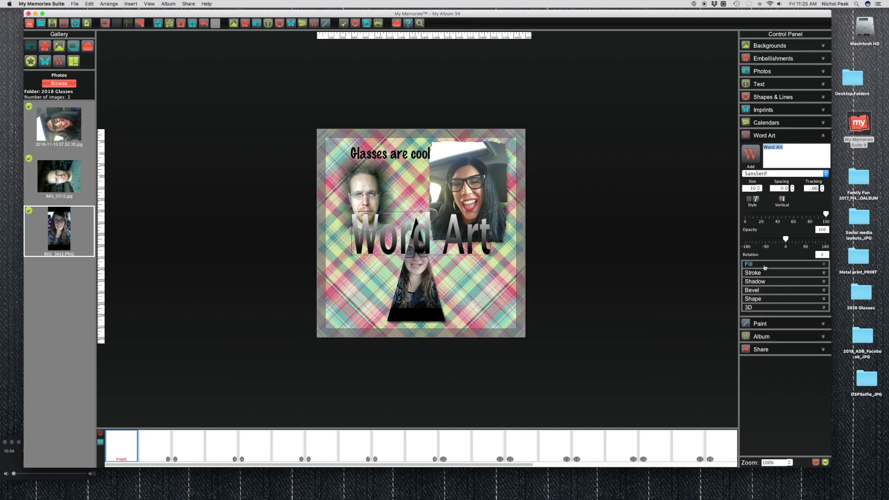
click(763, 273)
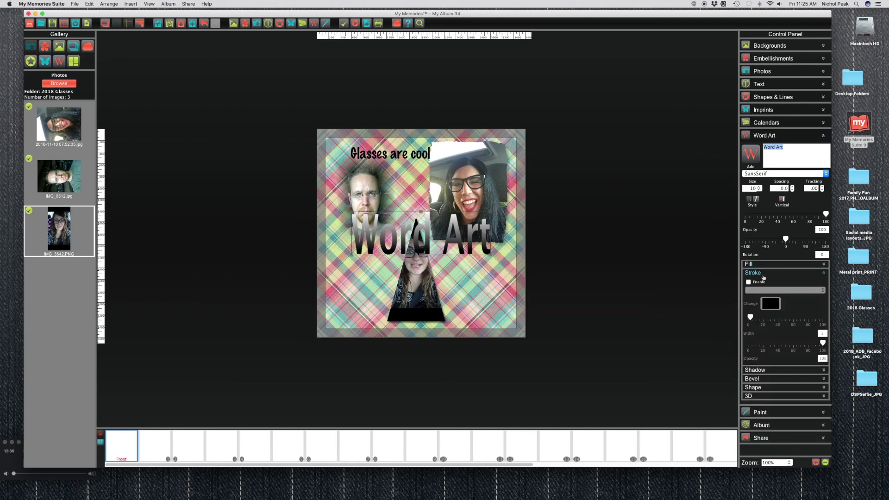
click(763, 274)
click(762, 280)
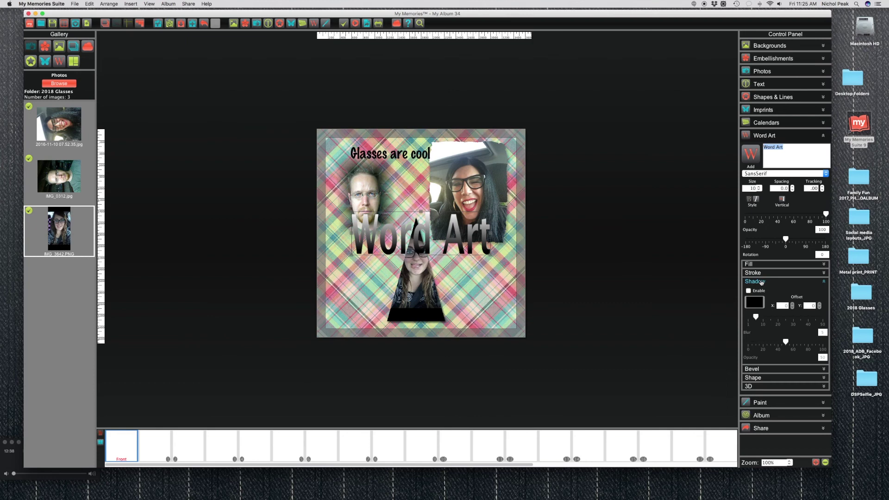
click(755, 282)
click(761, 290)
click(761, 291)
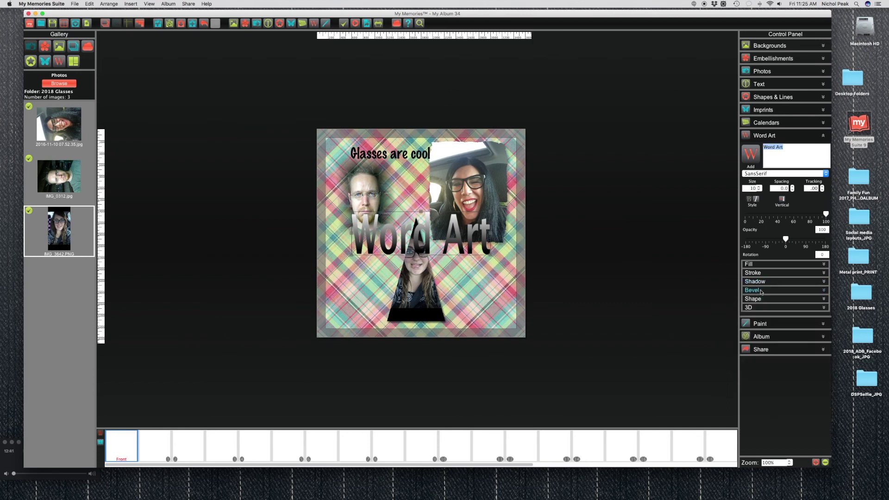
click(761, 300)
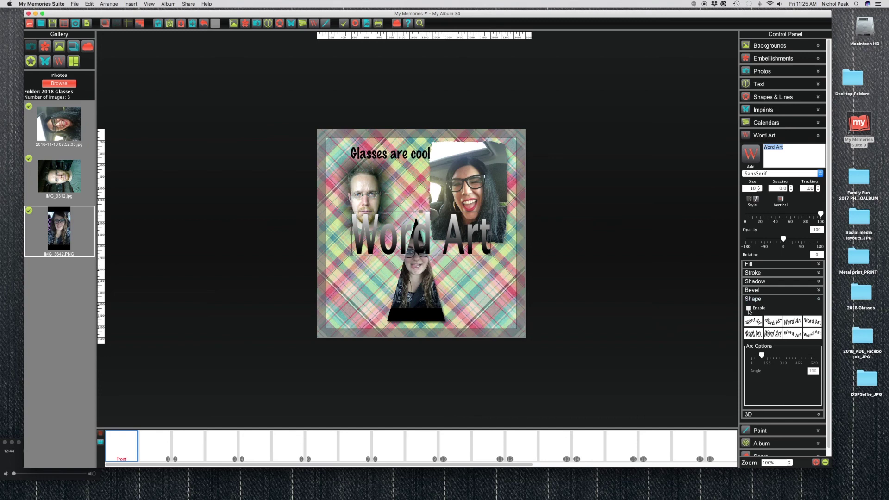
click(748, 309)
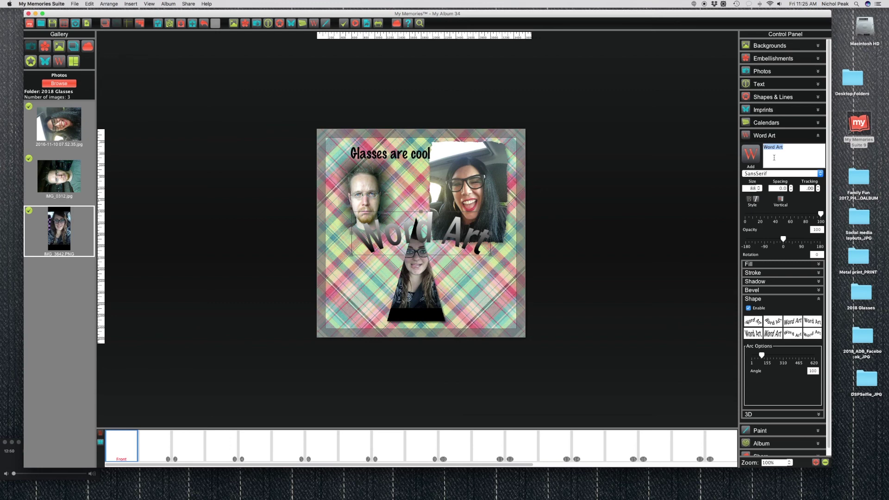
Step: Change the word art text to 'Glasses are cool' and nudge its arc angle to 144
text(Gla)
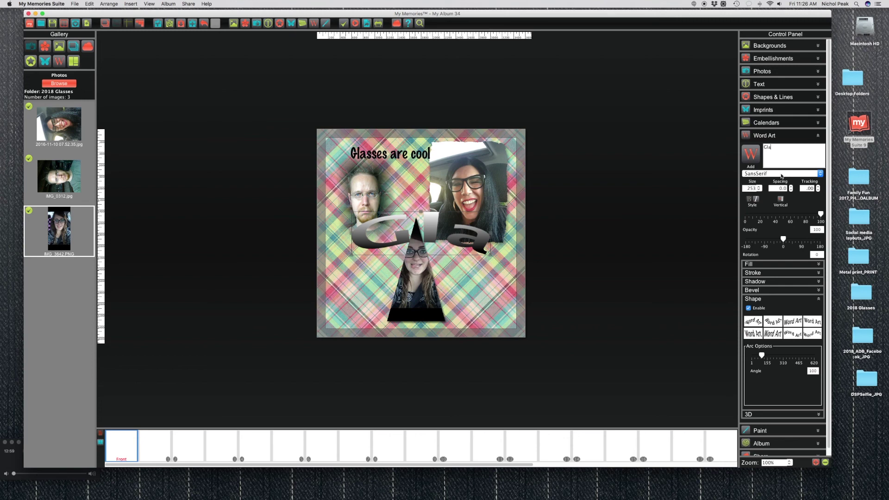
text(sses are cool)
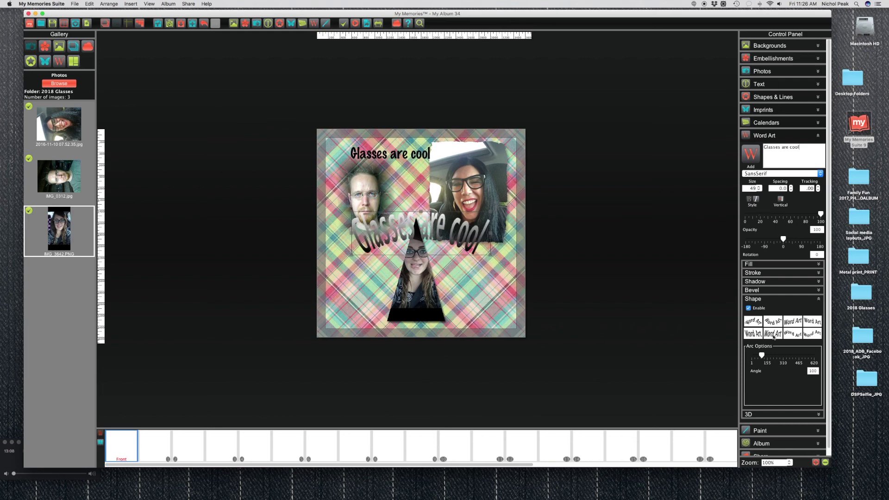
drag(763, 356, 766, 356)
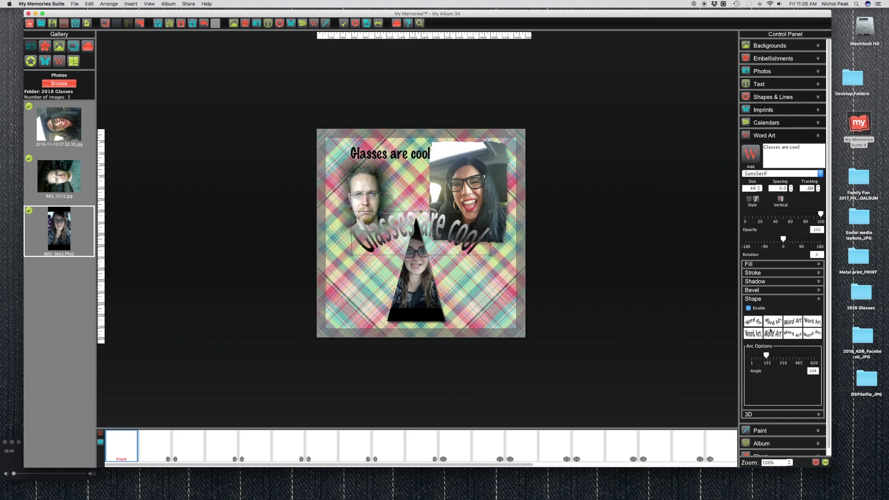
click(768, 414)
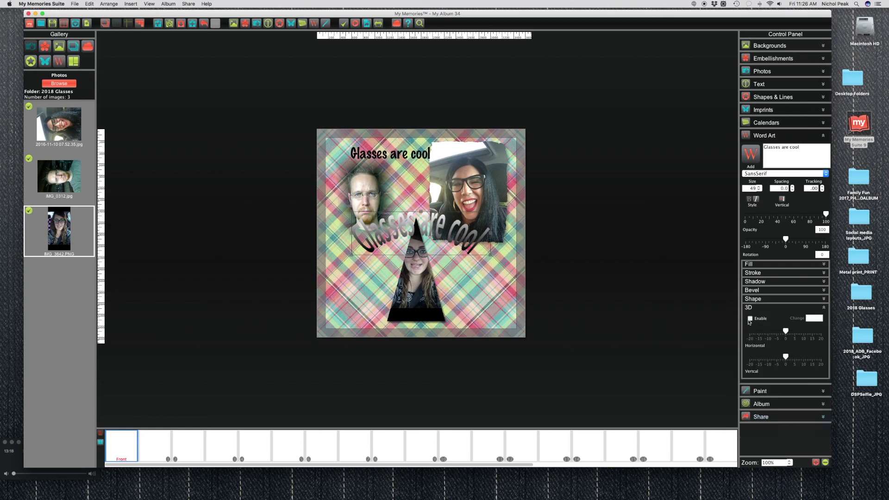
Step: Enable 3D on the 'Glasses are cool' word art and drag it to the page bottom
click(750, 319)
click(759, 391)
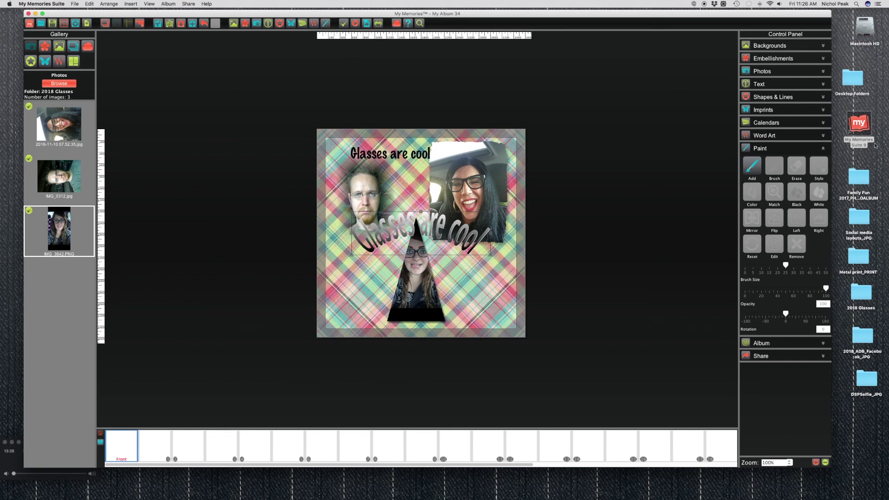
click(750, 148)
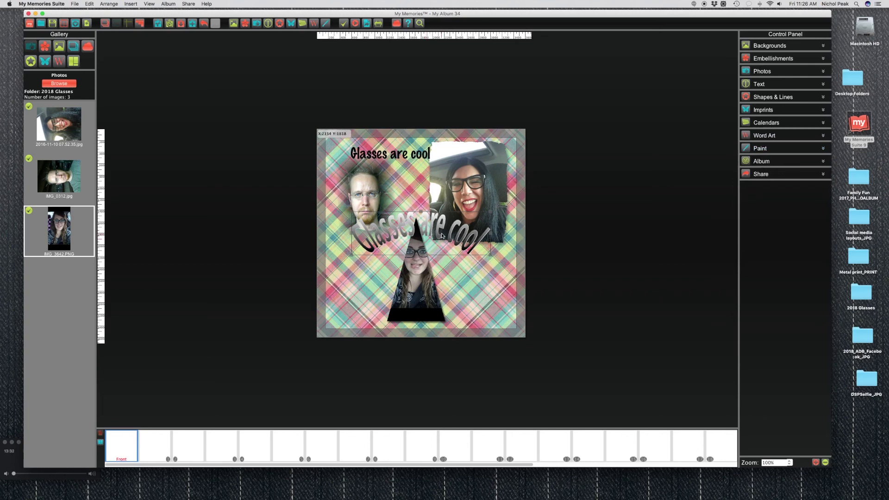
click(426, 261)
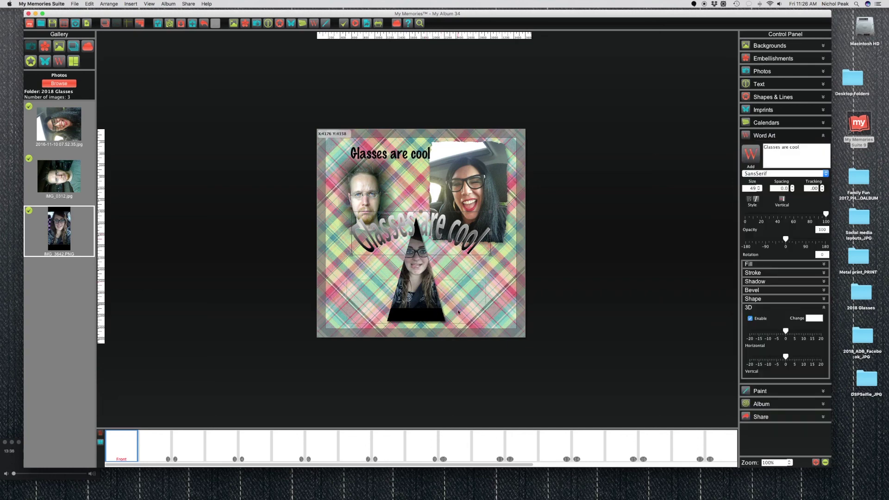
drag(458, 311, 458, 312)
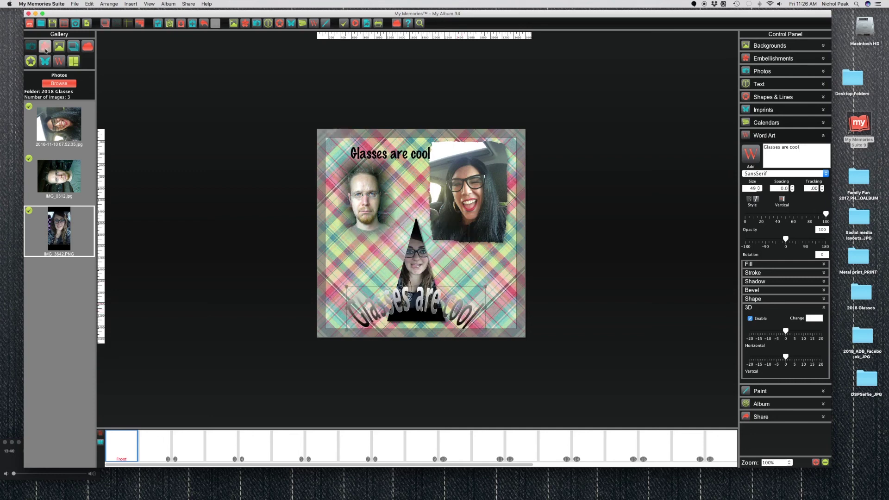
click(45, 46)
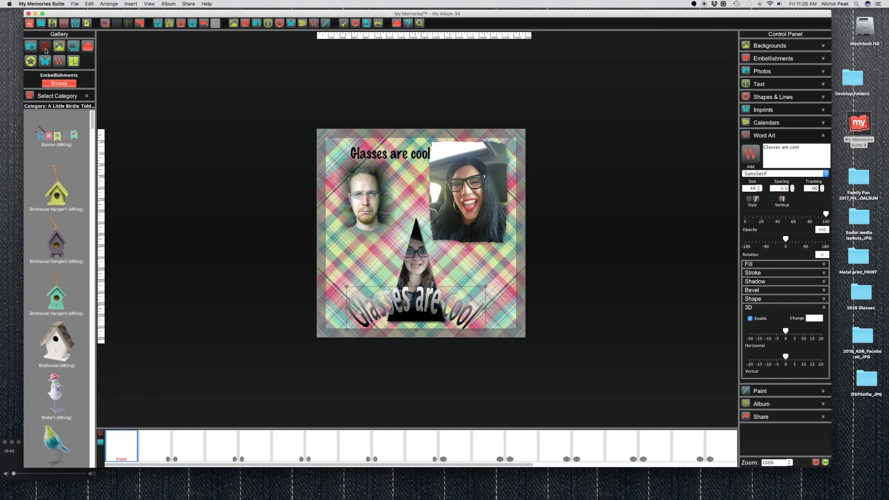
Step: Place a shrunken Flair2 embellishment from Purchased categories at the upper-right selfie's top-left corner
click(52, 97)
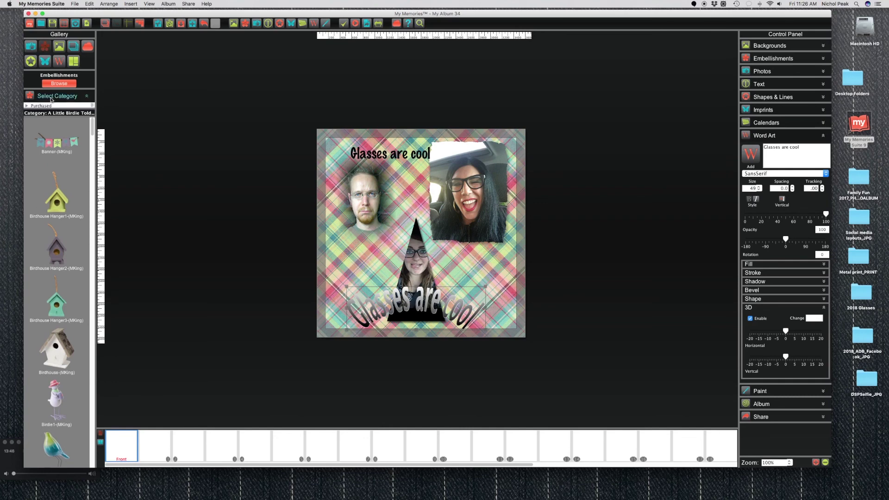
click(27, 106)
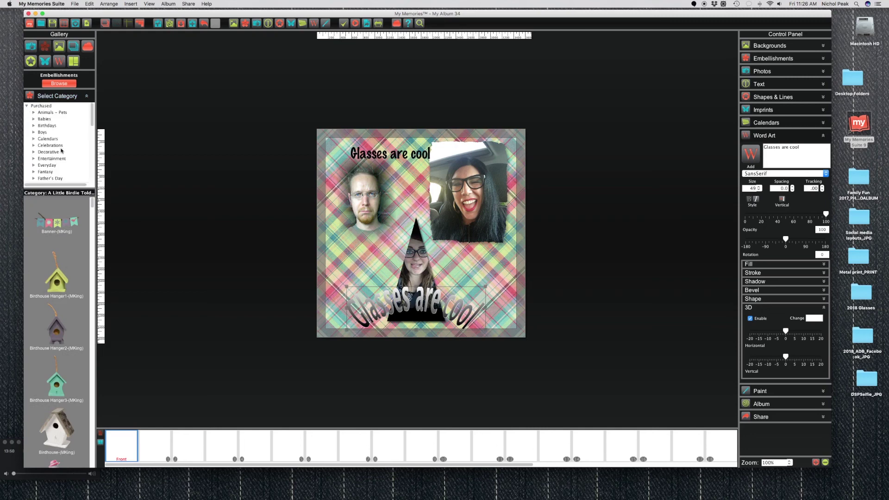
scroll(54, 314, down, 10)
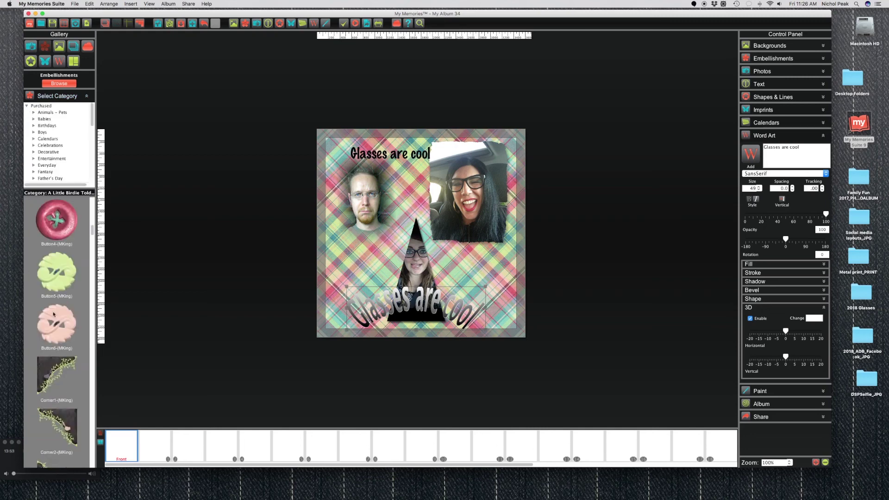
scroll(53, 314, down, 5)
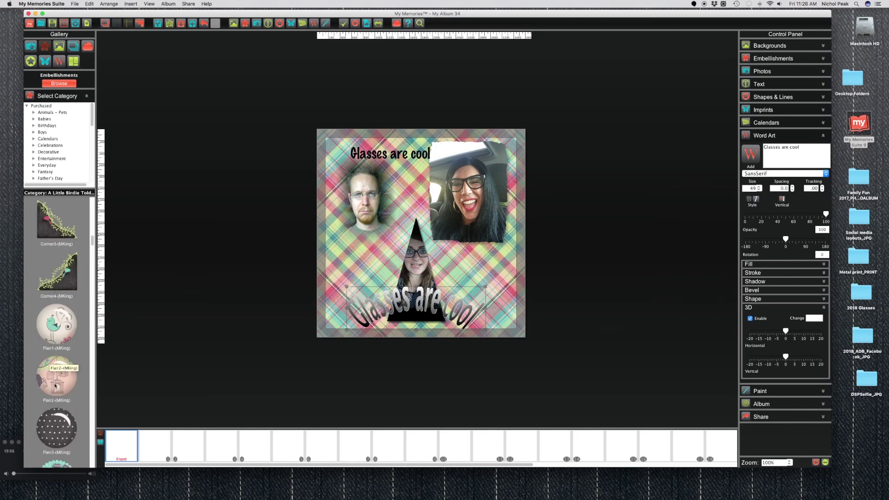
drag(55, 384, 418, 222)
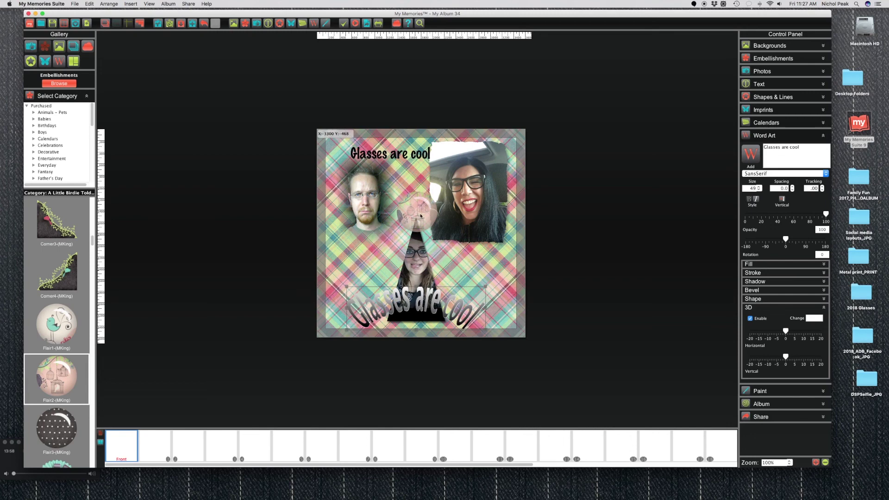
drag(433, 196, 409, 222)
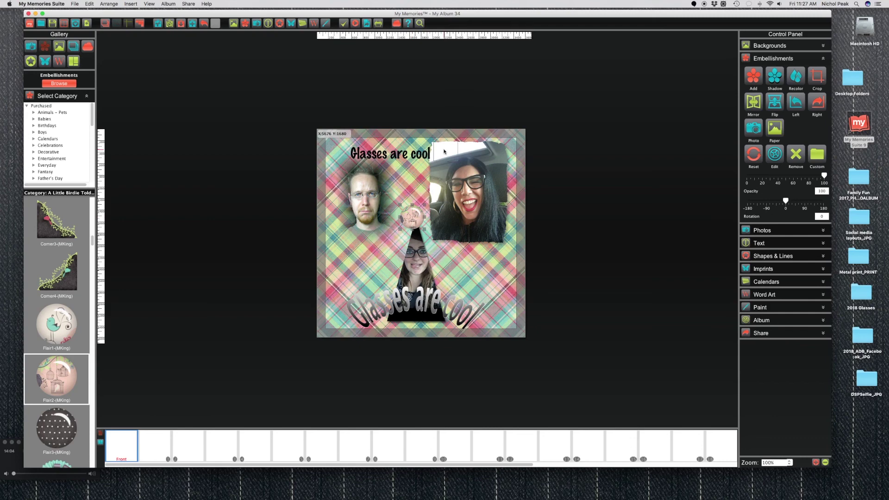
drag(443, 151, 445, 150)
scroll(57, 355, down, 5)
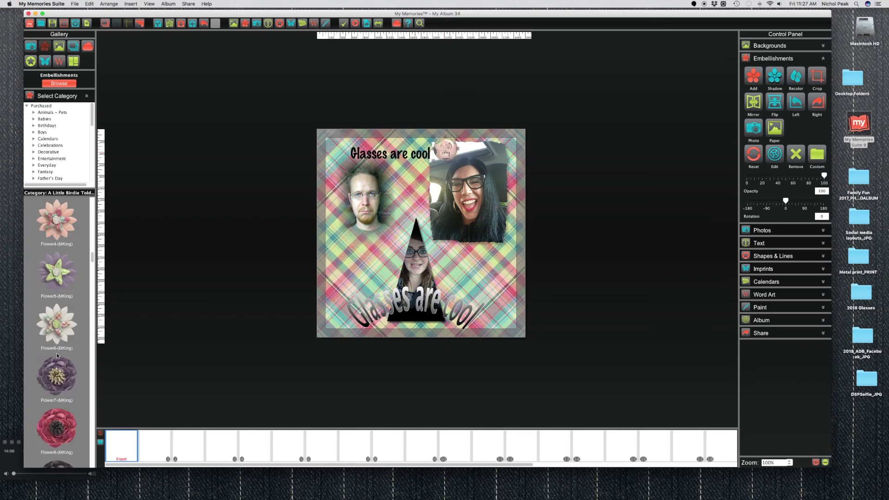
Step: Place a small Flower6 at the upper-right selfie's bottom-right corner, then go to page 1
scroll(57, 355, down, 1)
drag(56, 273, 478, 245)
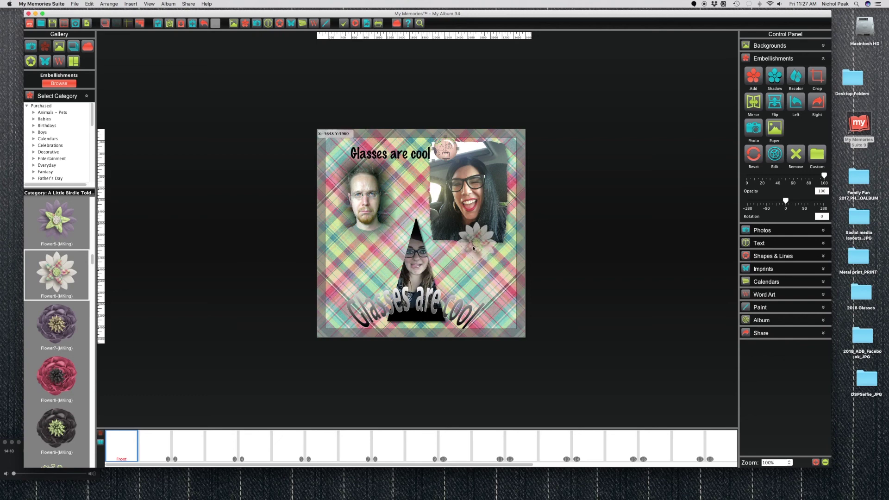
drag(474, 248, 475, 246)
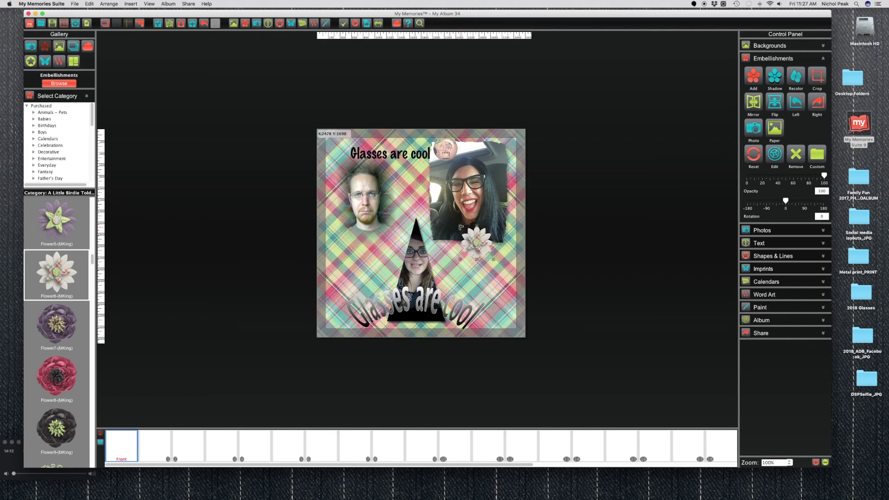
drag(463, 229, 494, 243)
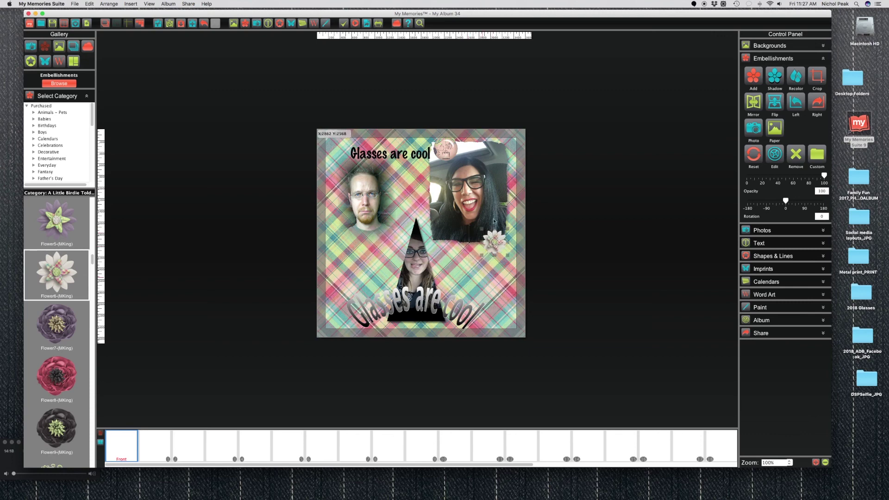
click(305, 357)
click(145, 447)
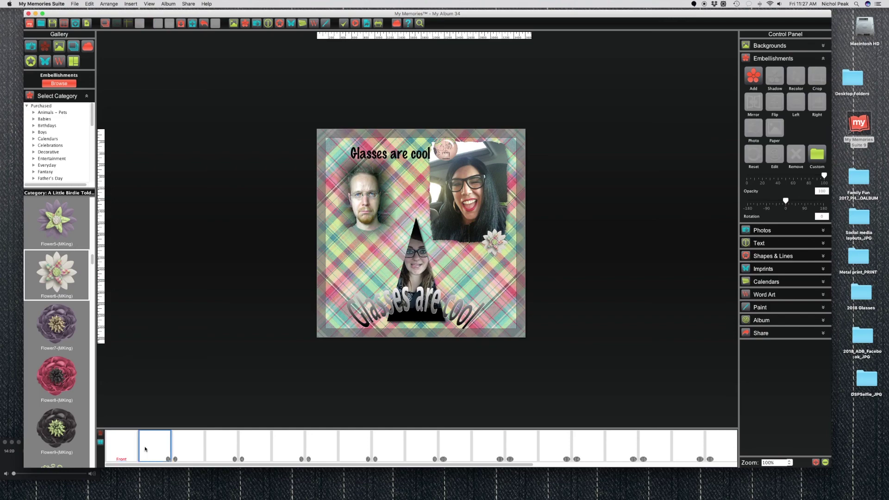